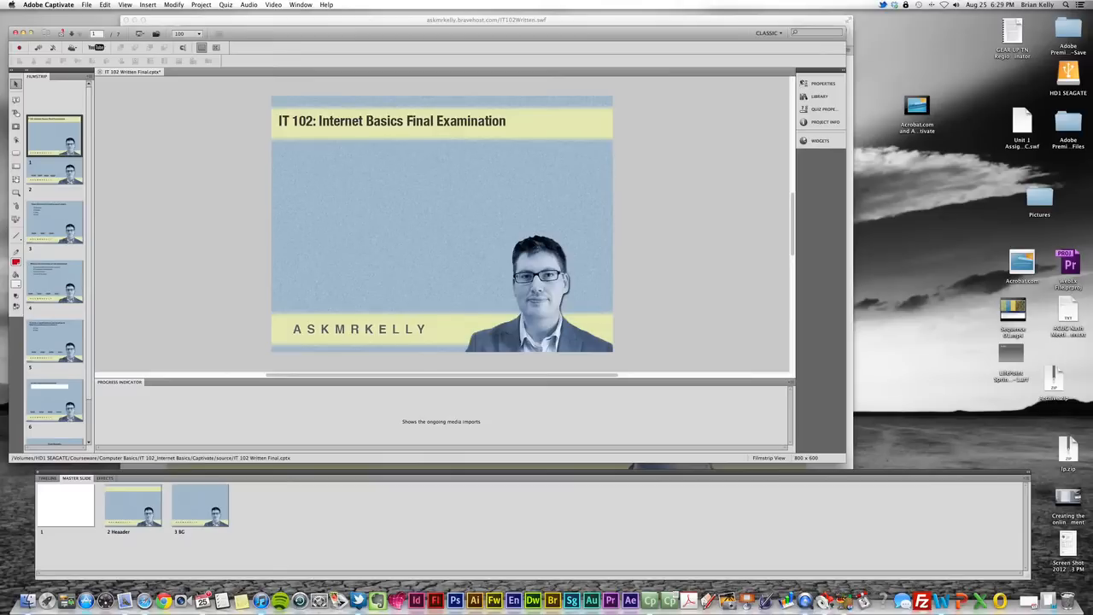
Move the exam title slide from first to second position in the filmstrip
drag(55, 137, 55, 163)
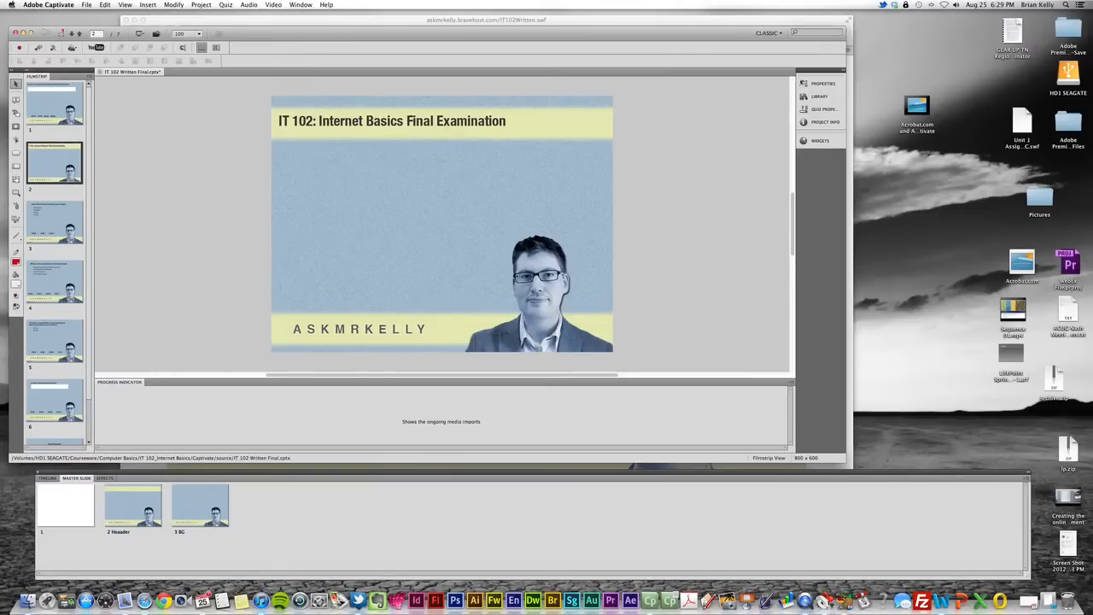
scroll(55, 257, down, 2)
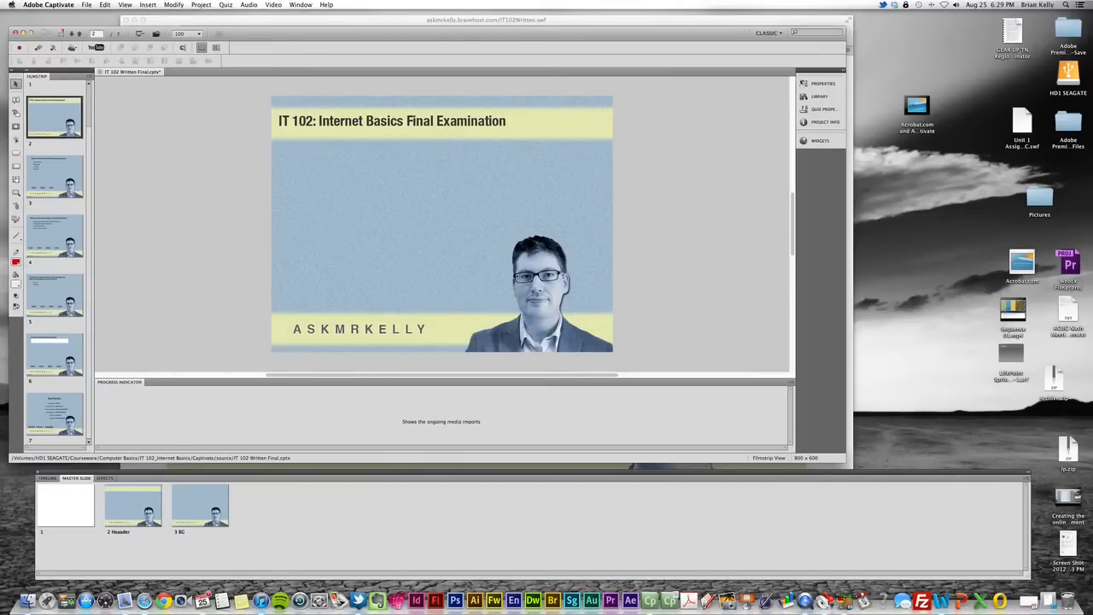
Open the Quiz Results slide and look over its slide properties
click(55, 414)
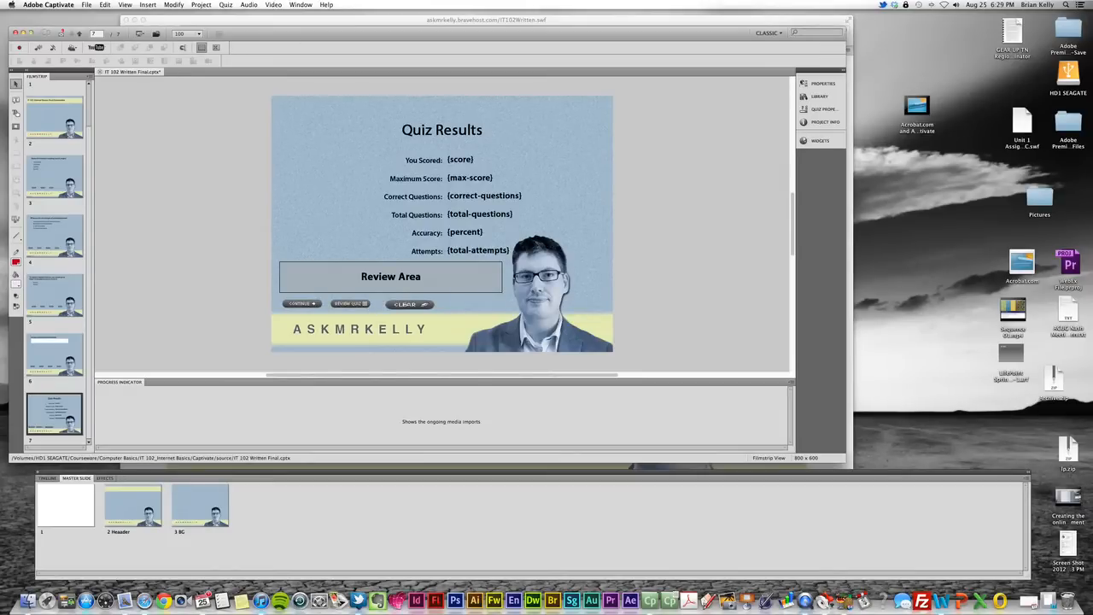
drag(427, 32, 427, 28)
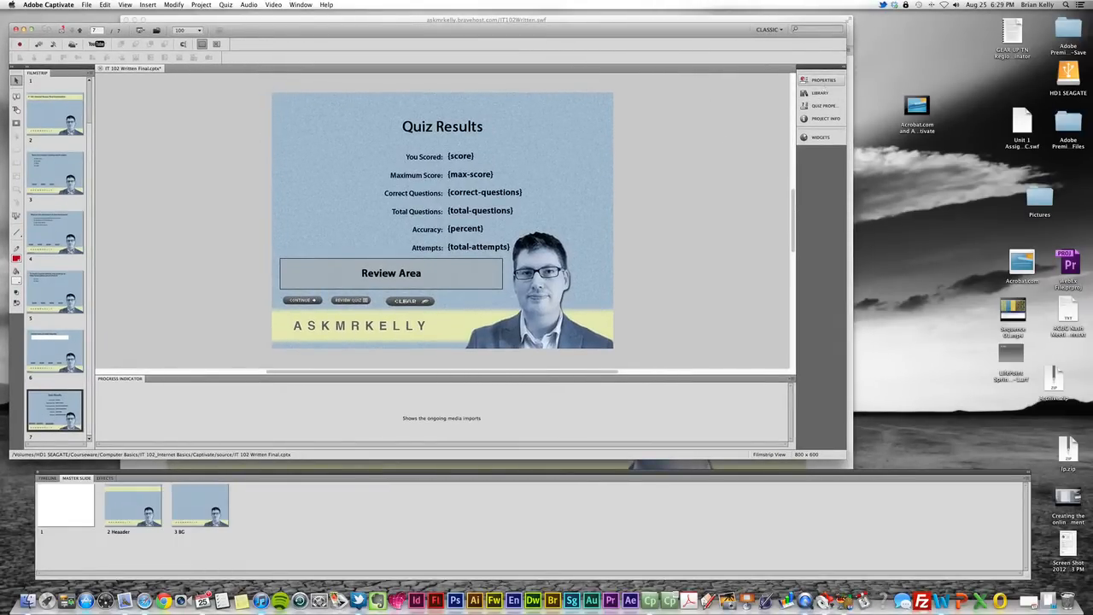
click(823, 80)
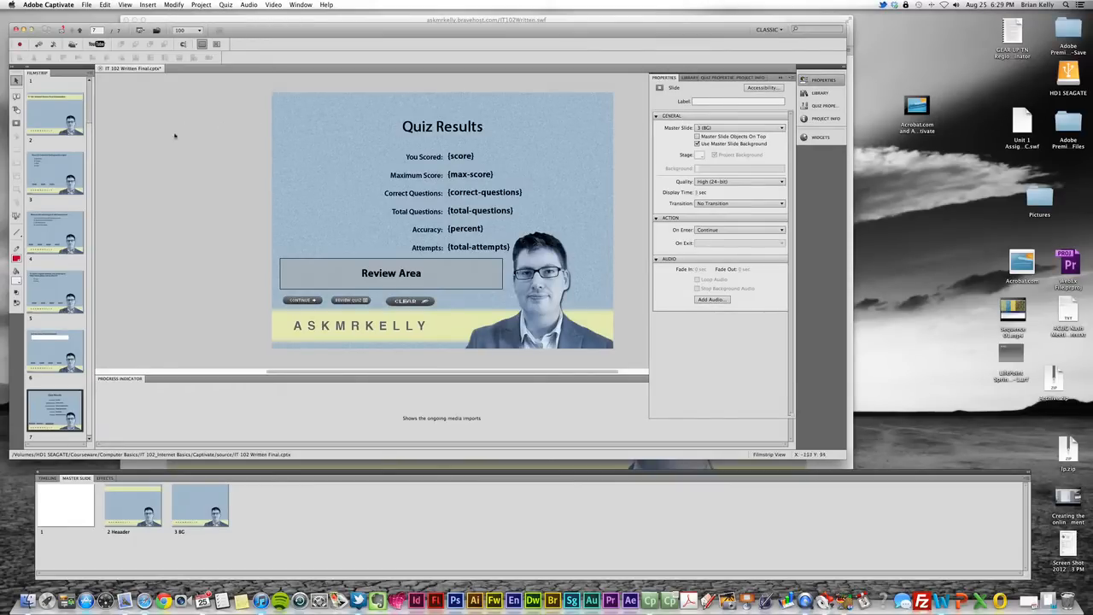
scroll(170, 125, up, 3)
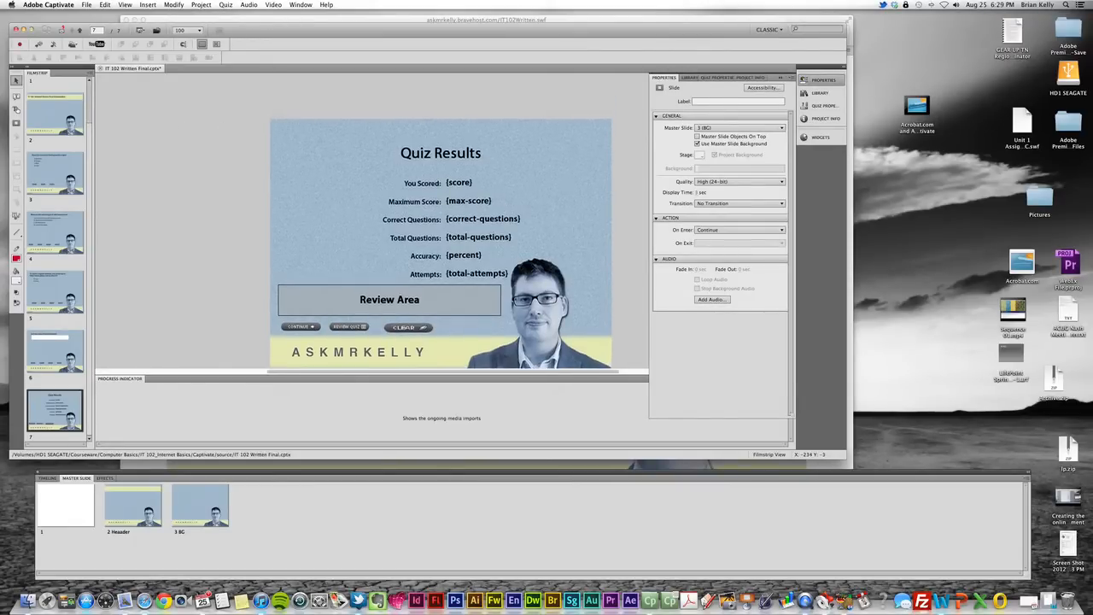
click(183, 119)
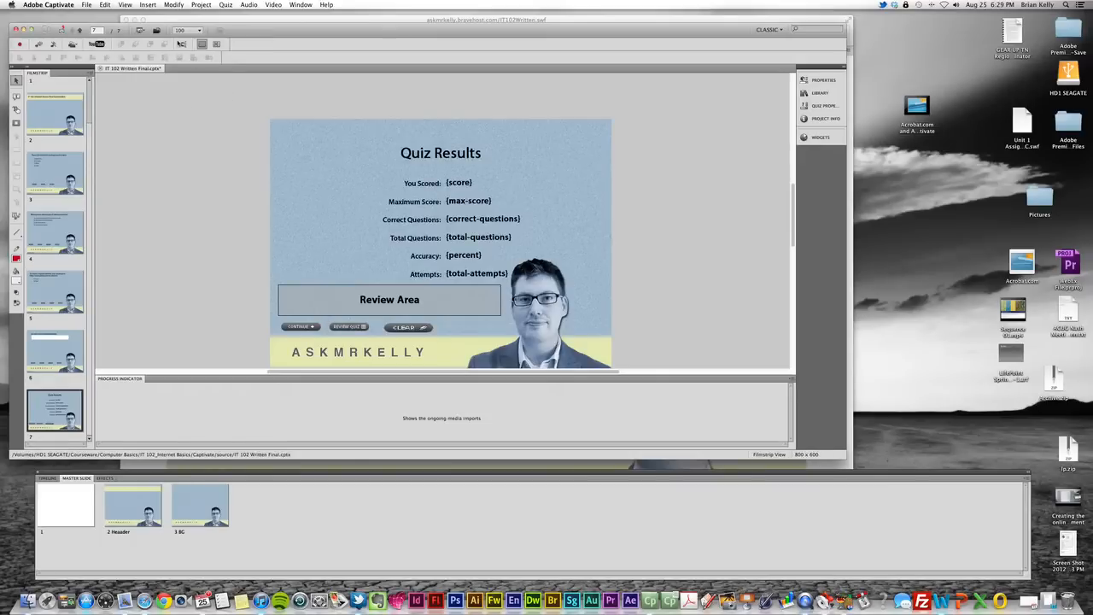
Open the project's publish settings and review the Project Information and Publish Settings categories in the preferences
click(148, 4)
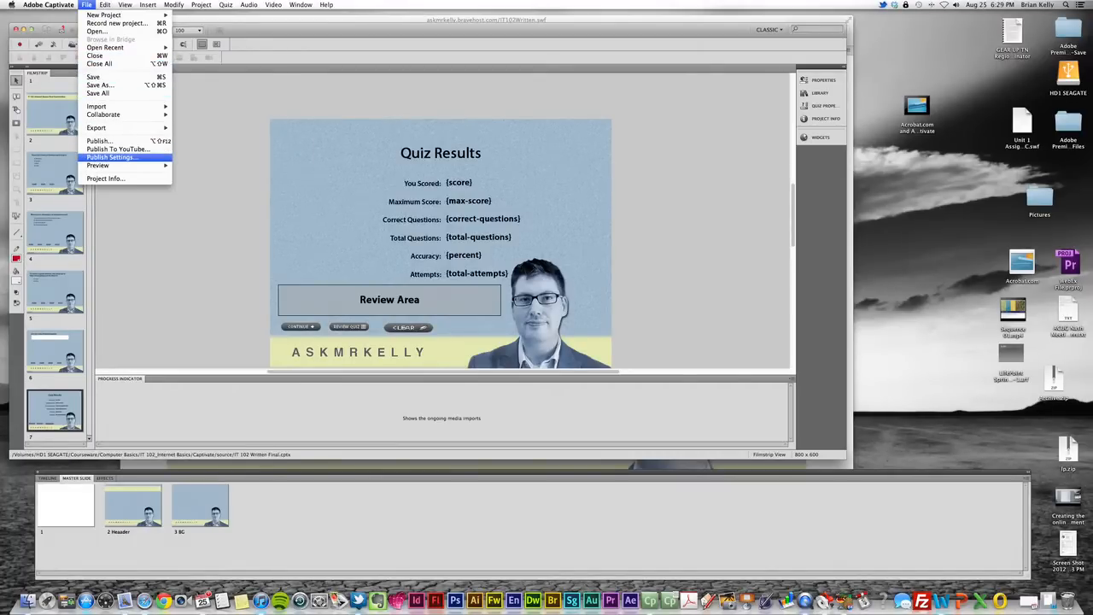
click(111, 157)
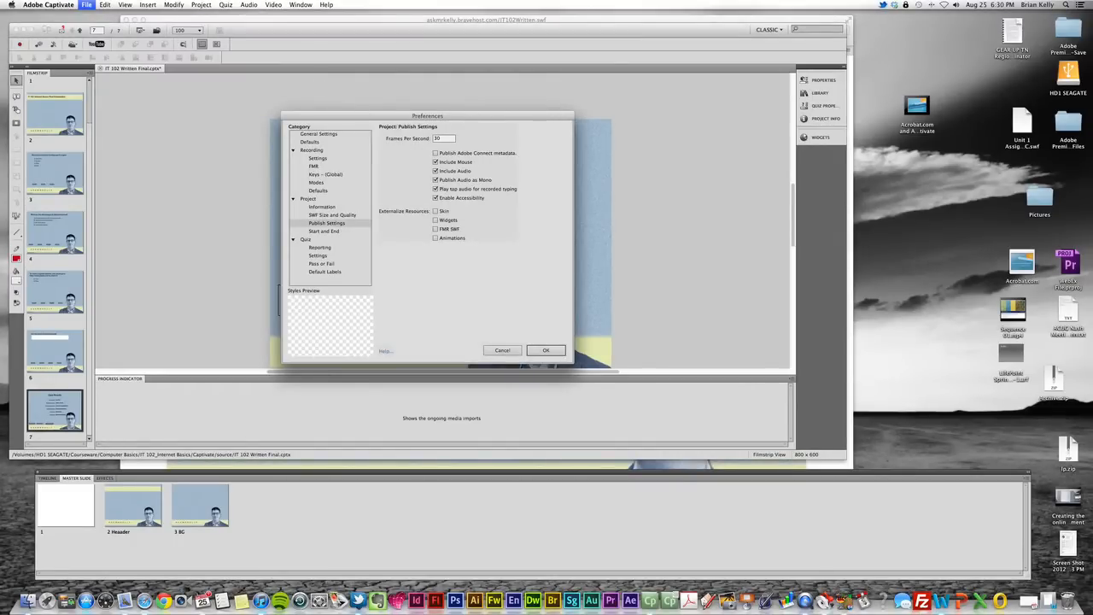
drag(427, 116, 389, 93)
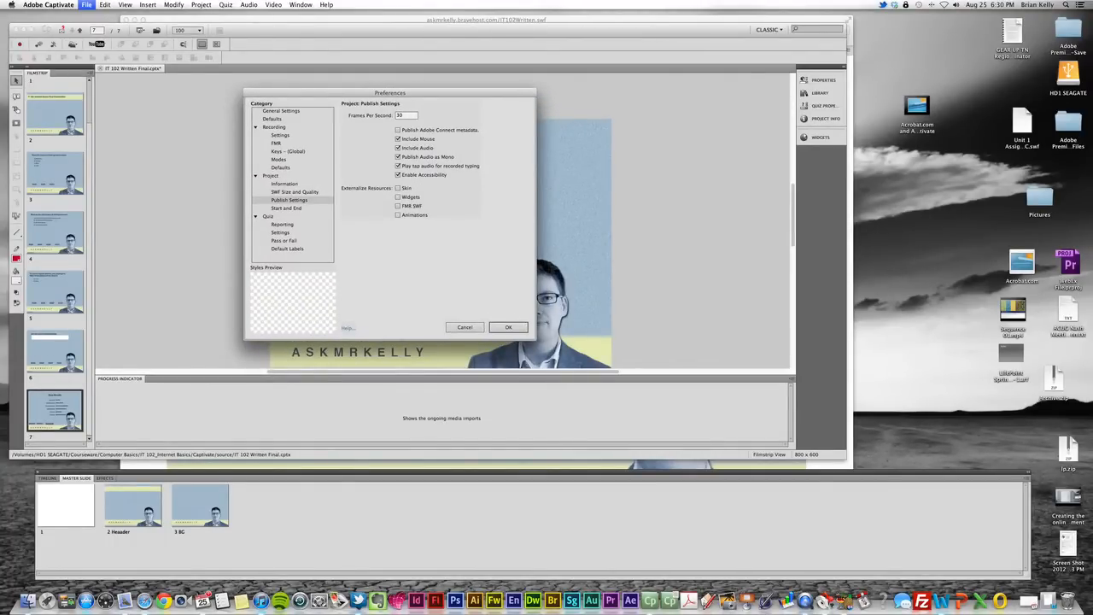
click(276, 176)
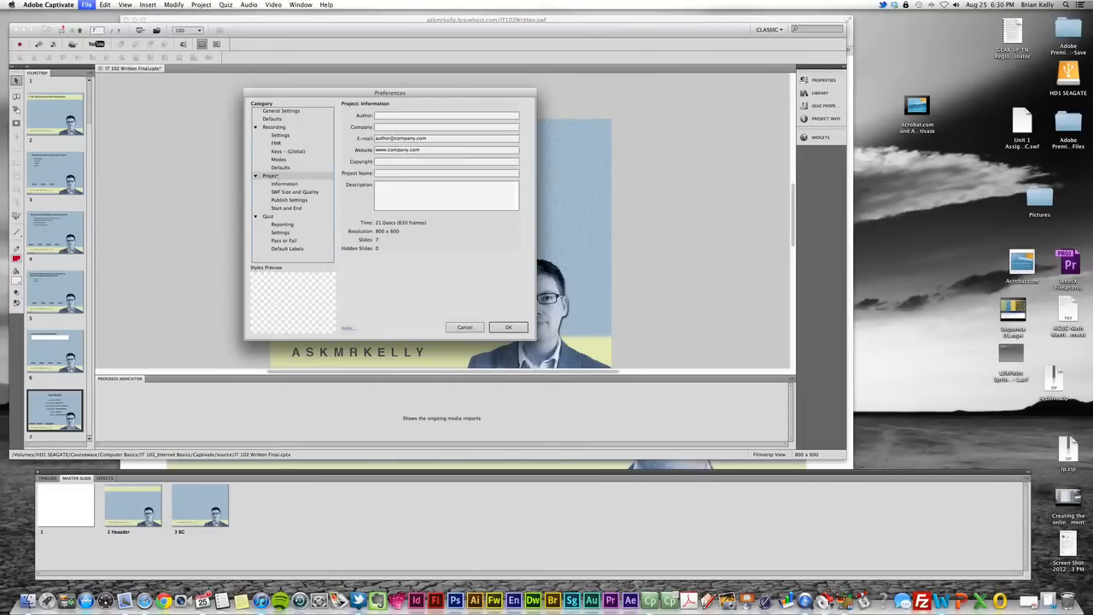
click(286, 184)
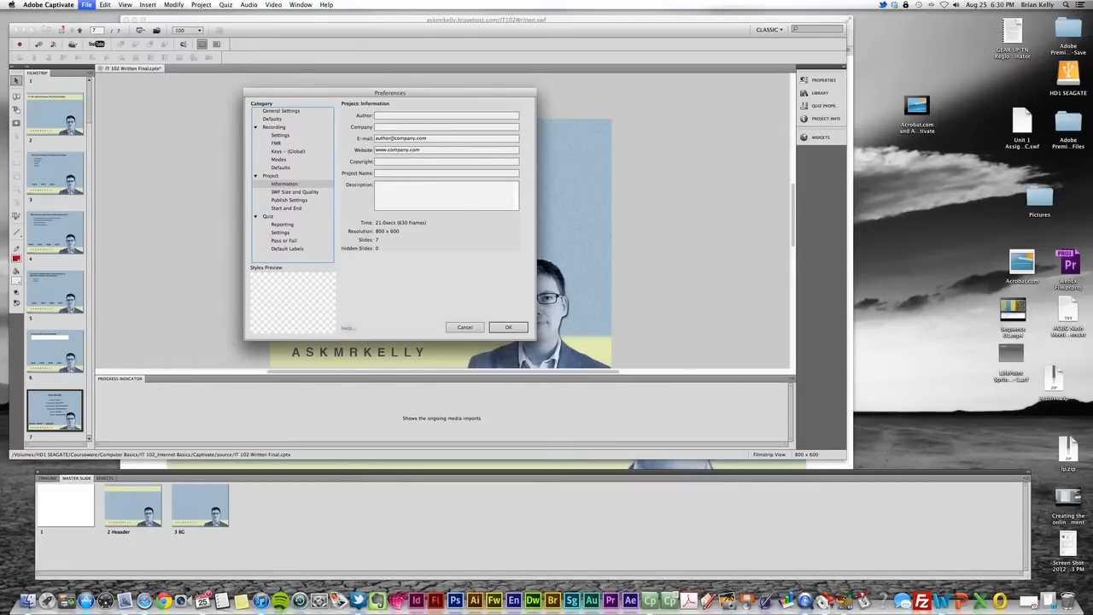
click(289, 200)
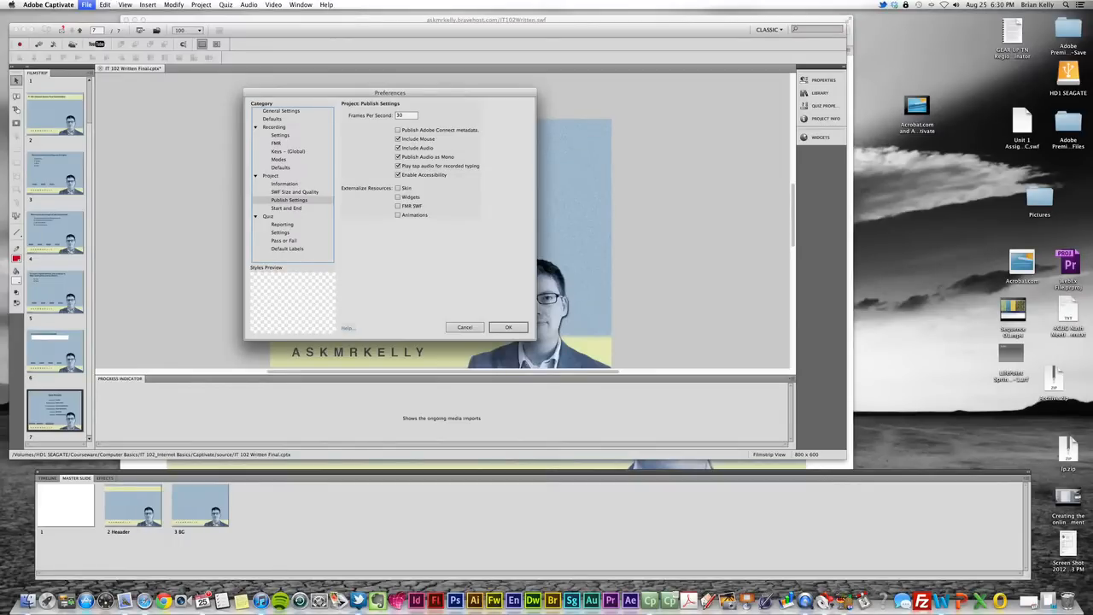
Examine the quiz Reporting preferences, including the learning management system, report status and report data options
click(281, 224)
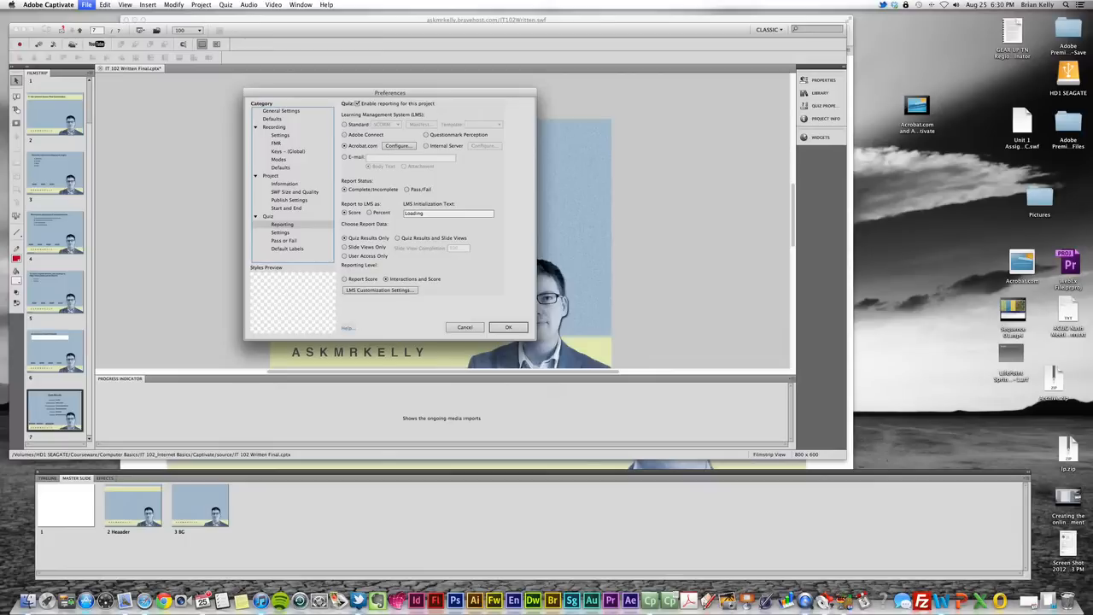
drag(389, 92, 340, 85)
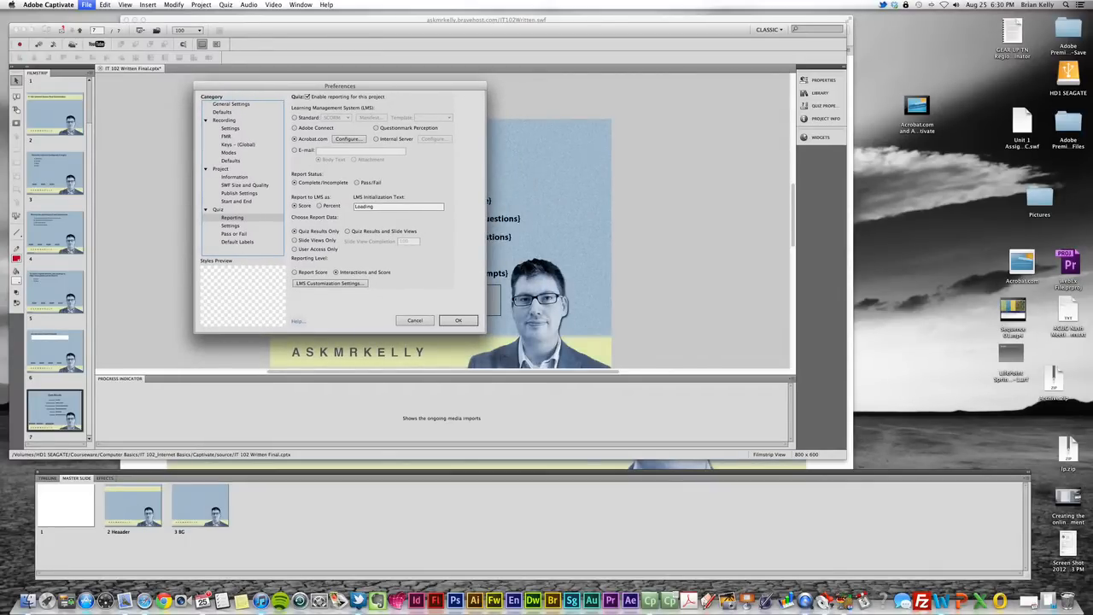
drag(340, 86, 277, 82)
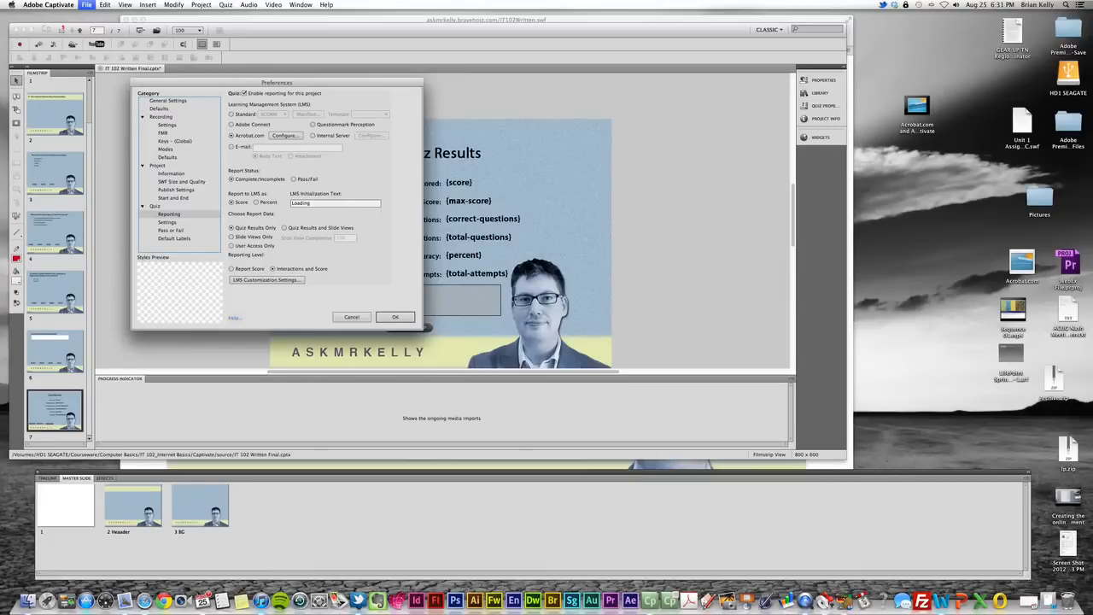
drag(299, 84, 272, 82)
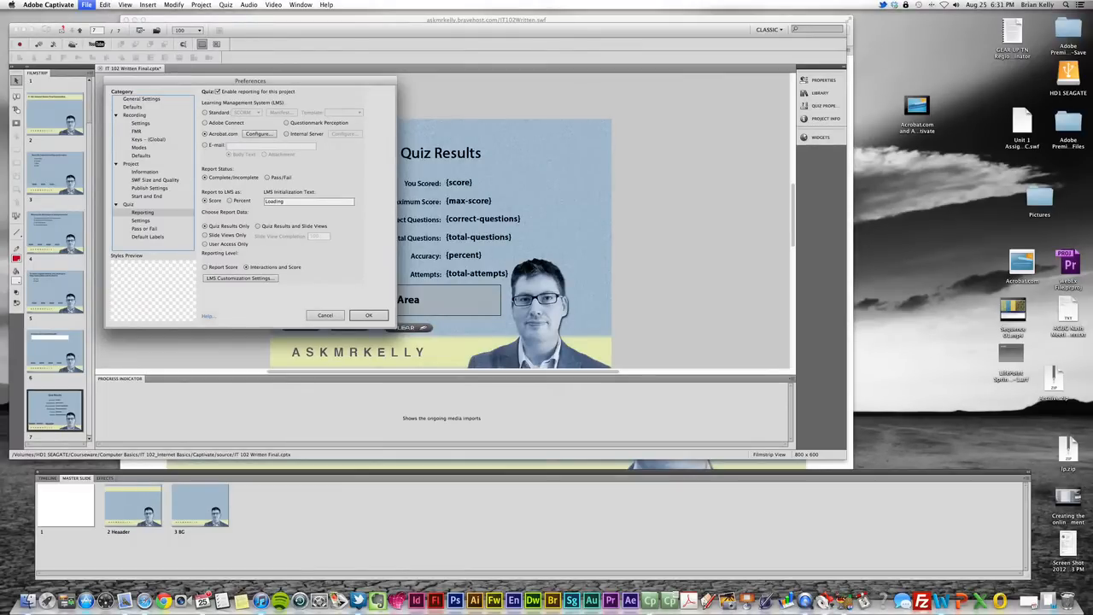
drag(254, 85, 254, 85)
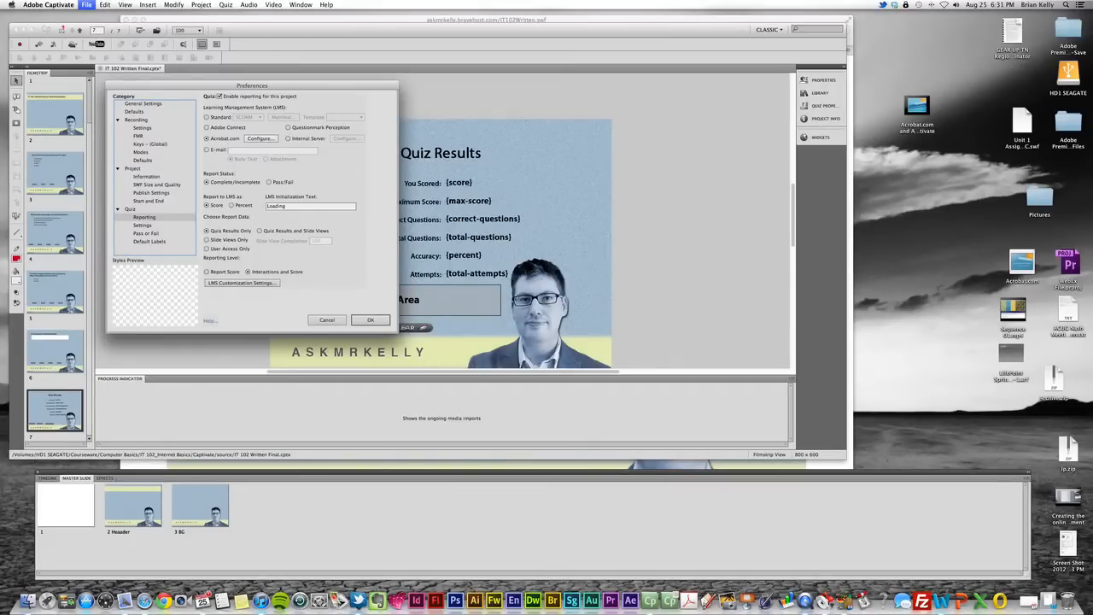
Open the Acrobat.com reporting configuration and check its Adobe ID and password fields
click(262, 139)
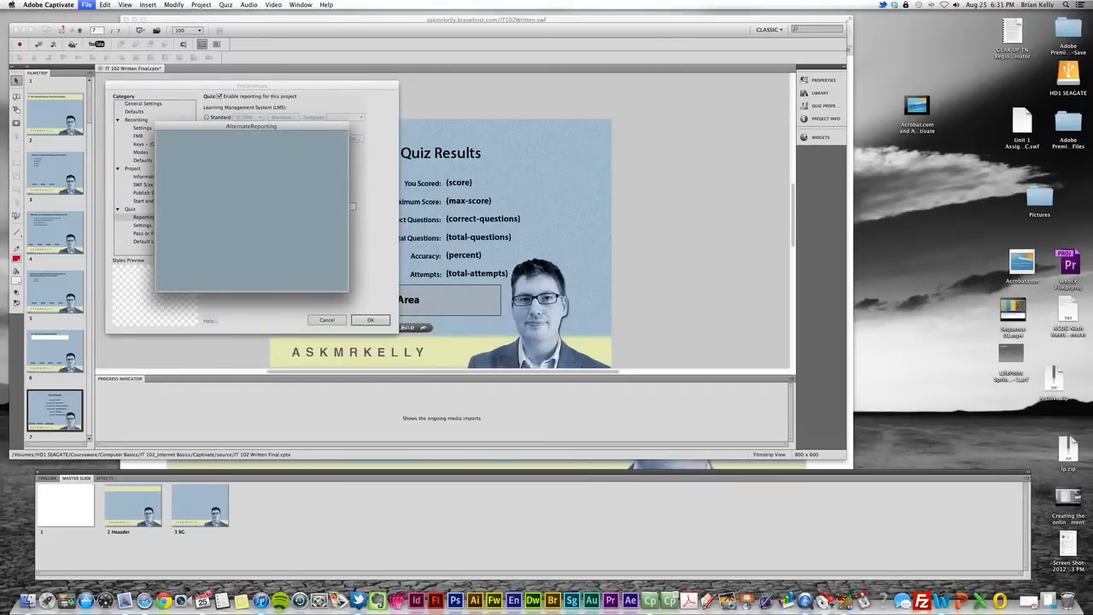
drag(261, 126, 566, 123)
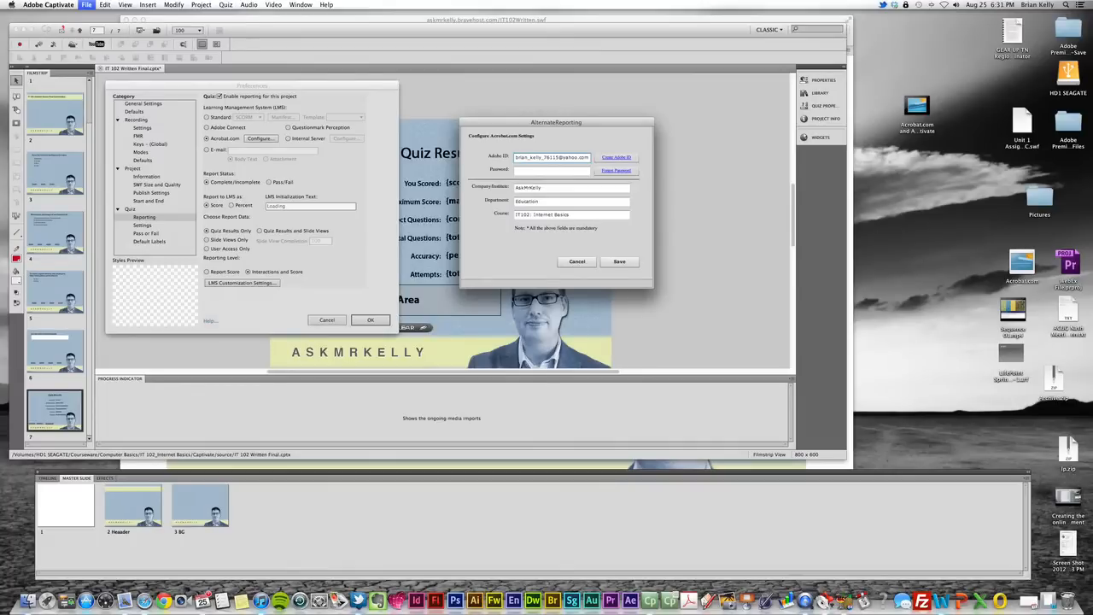
double_click(536, 157)
click(540, 171)
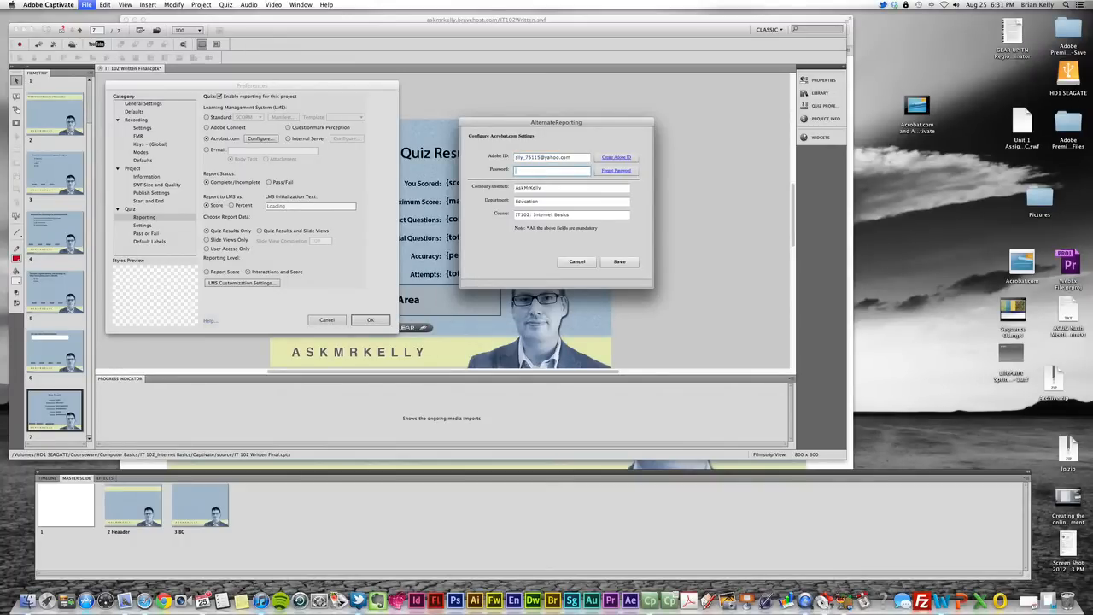
click(546, 188)
drag(551, 122, 506, 100)
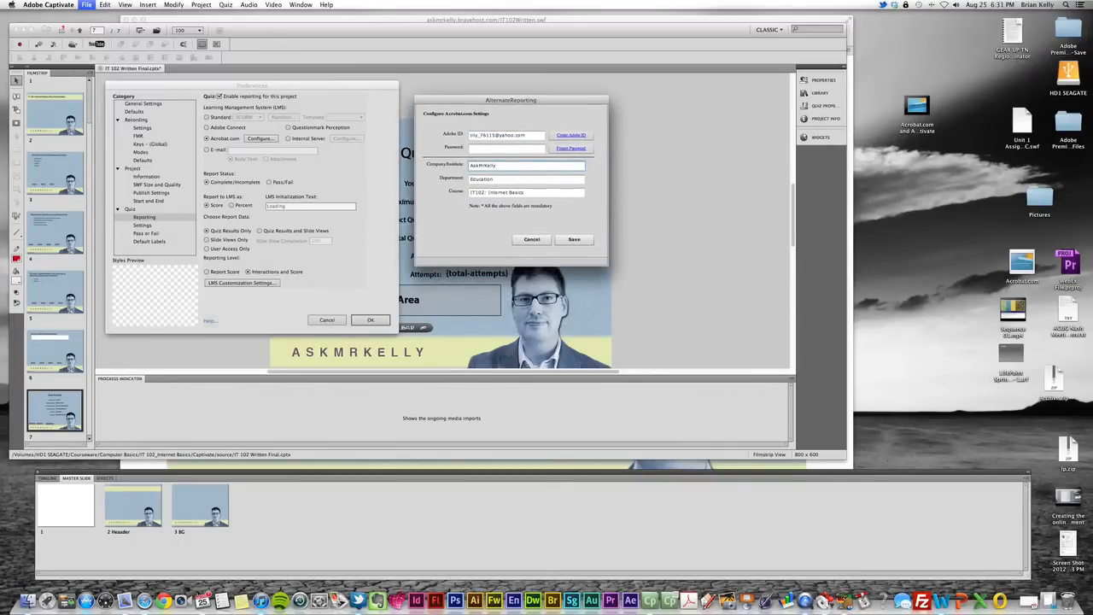
Review the company/institute, department and course fields of the Acrobat.com configuration, and close it without saving
double_click(496, 165)
key(Tab)
key(Tab)
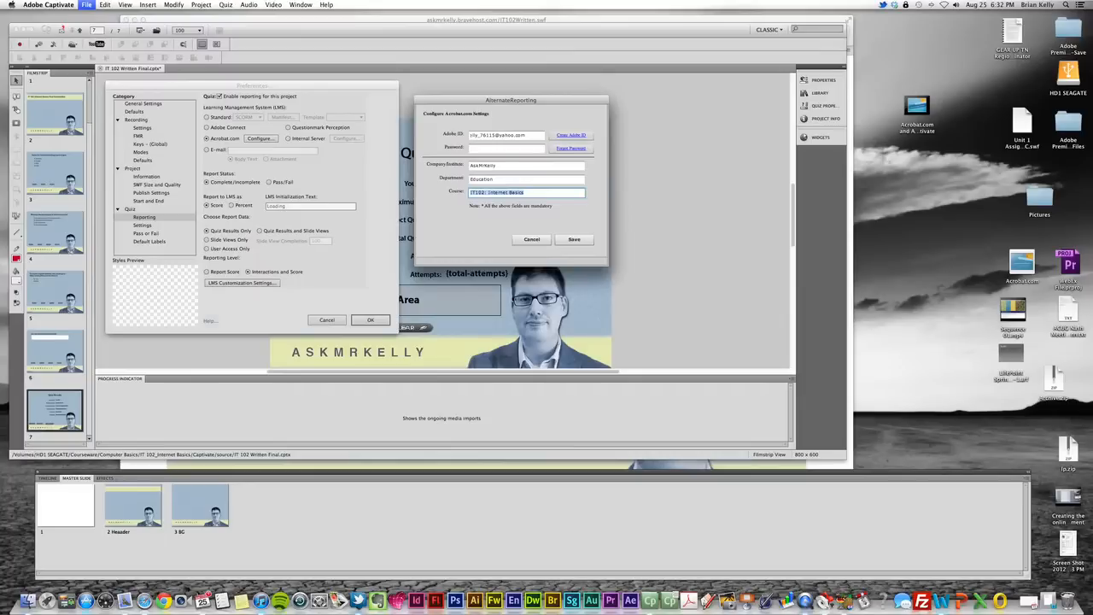
double_click(514, 166)
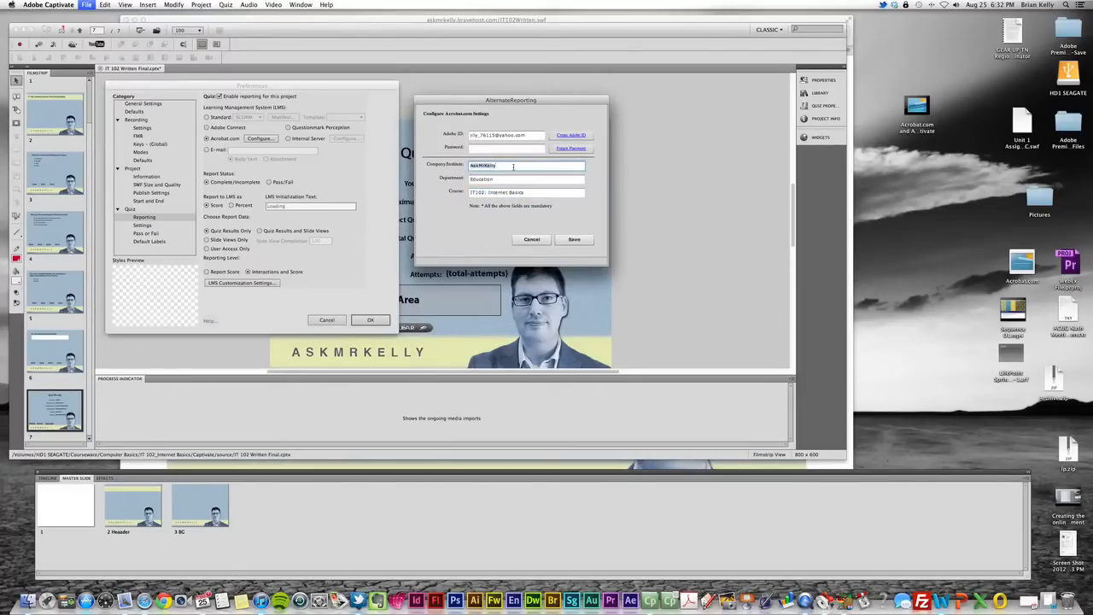
key(Tab)
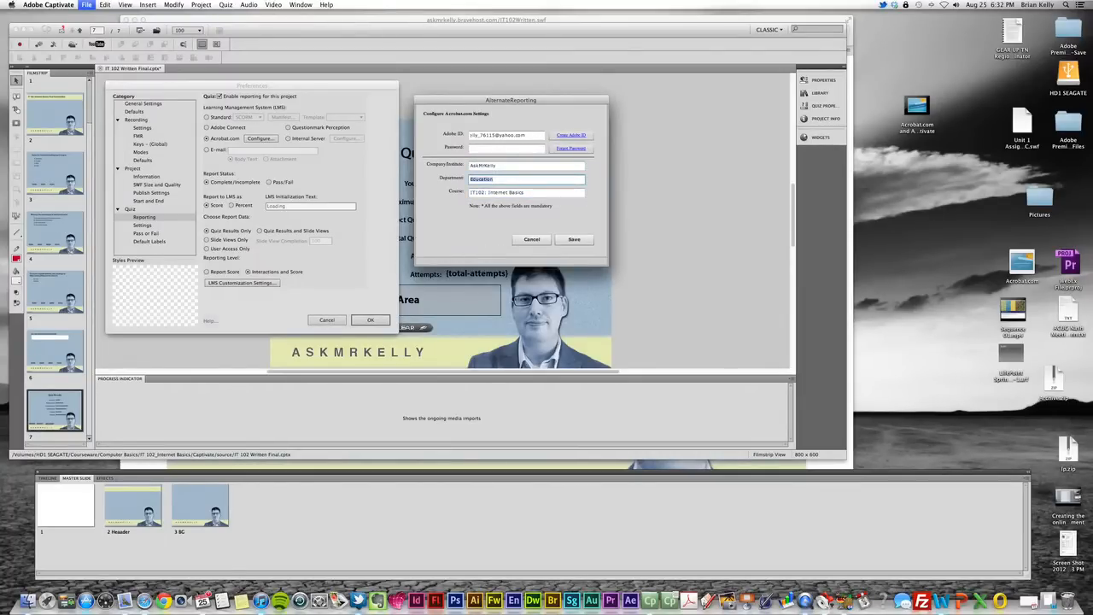
key(Tab)
key(shift+Tab)
key(shift+Tab)
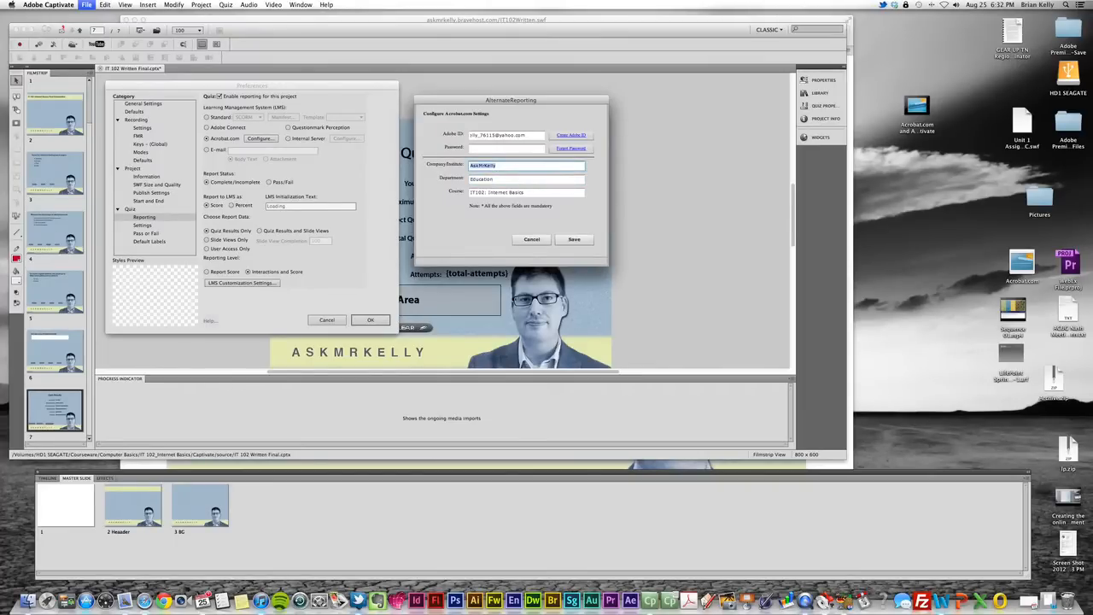
click(534, 242)
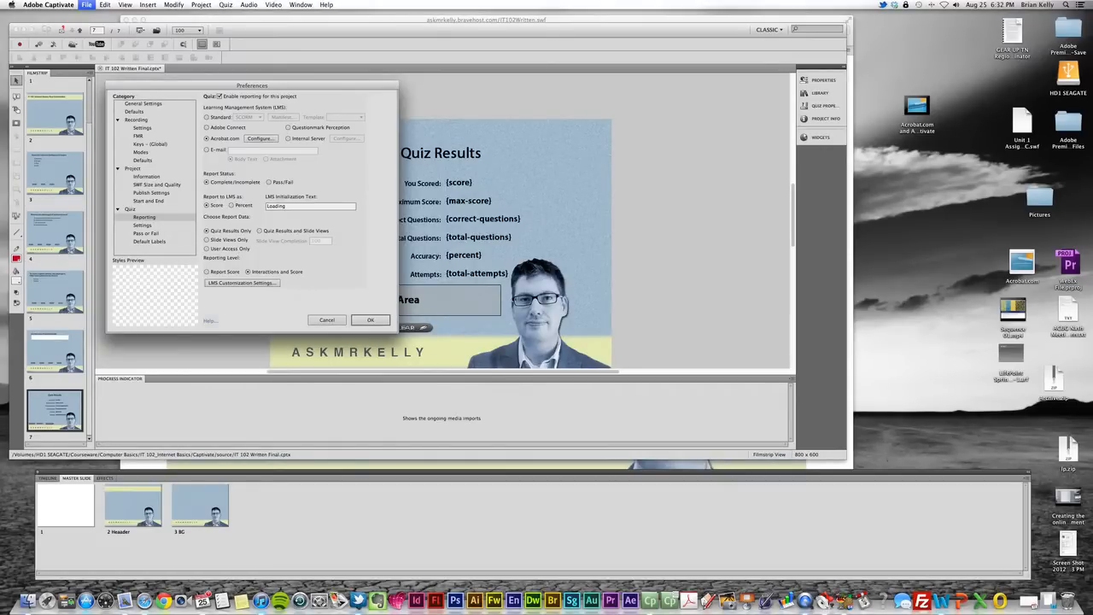
Open the quiz Settings preferences and review the quiz name and the available Required options
click(143, 226)
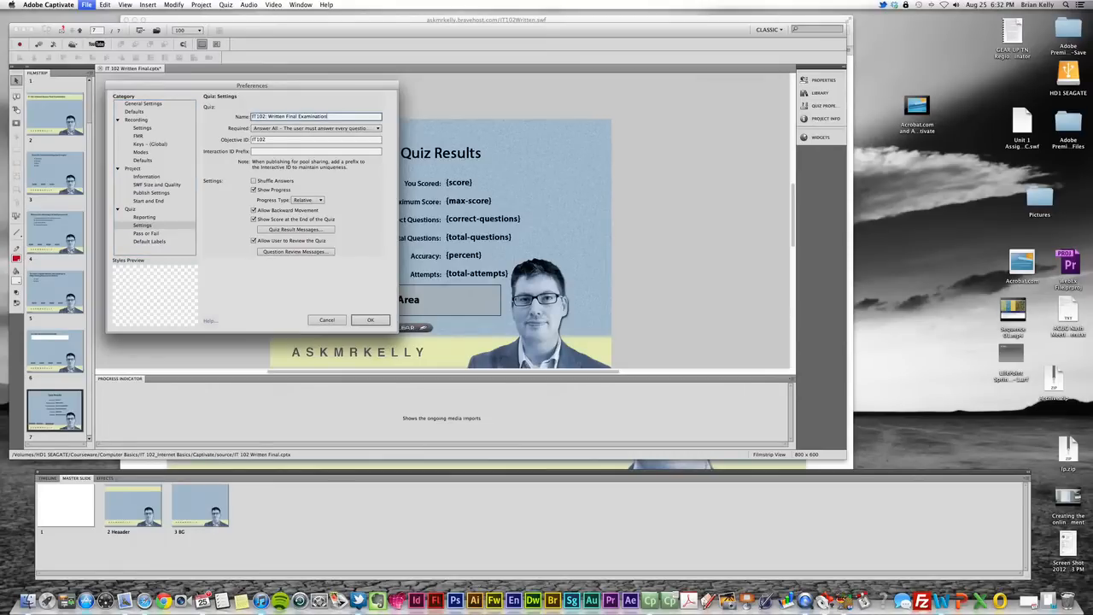
triple_click(342, 116)
click(340, 116)
click(308, 129)
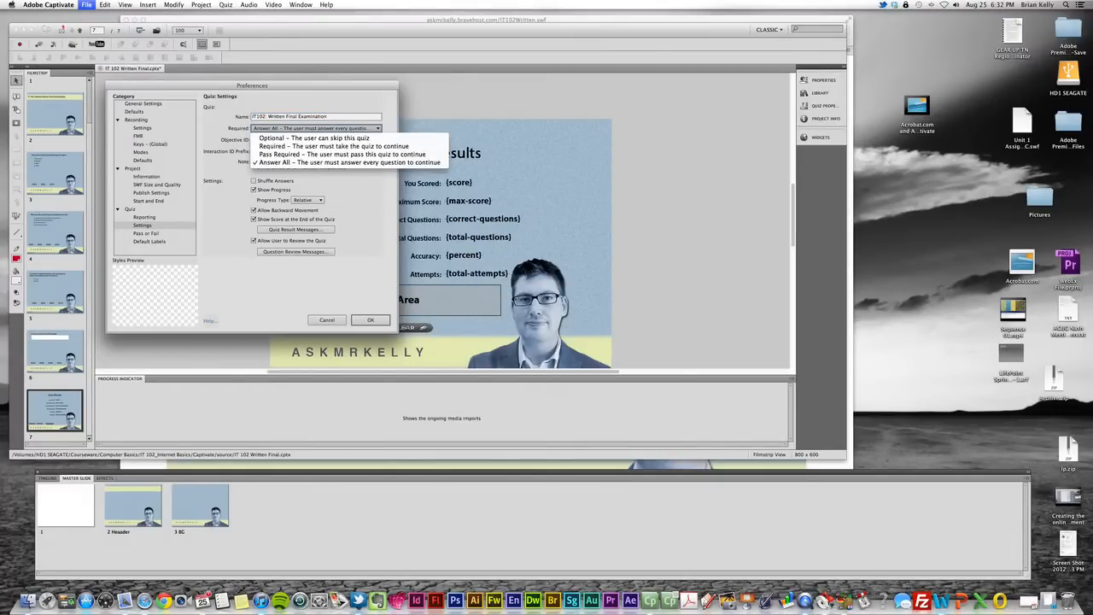
key(Escape)
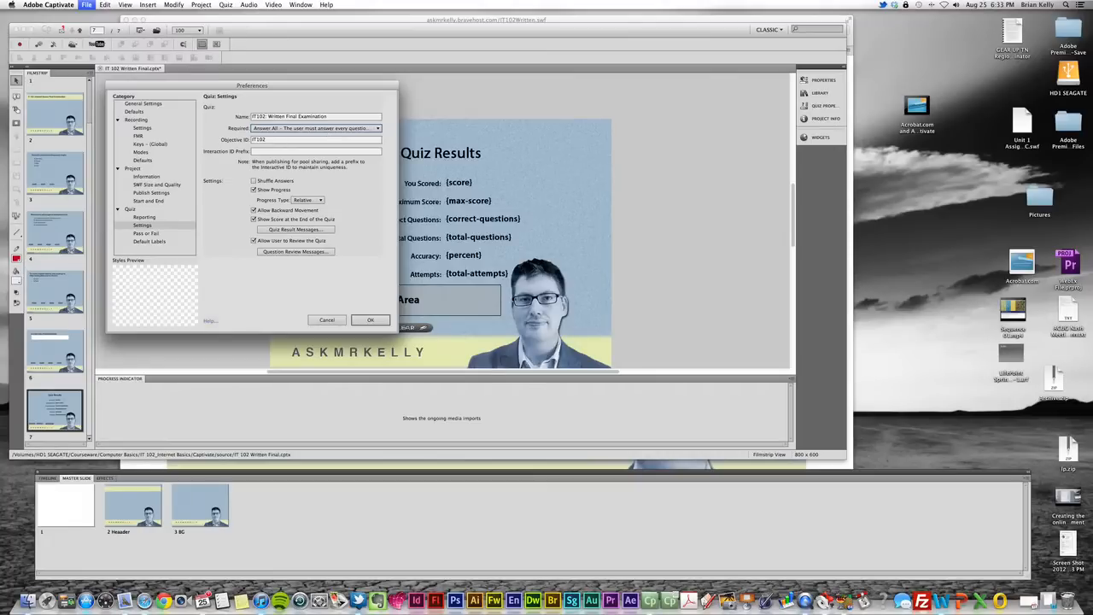
Set the quiz's Objective ID to IT102W
click(292, 141)
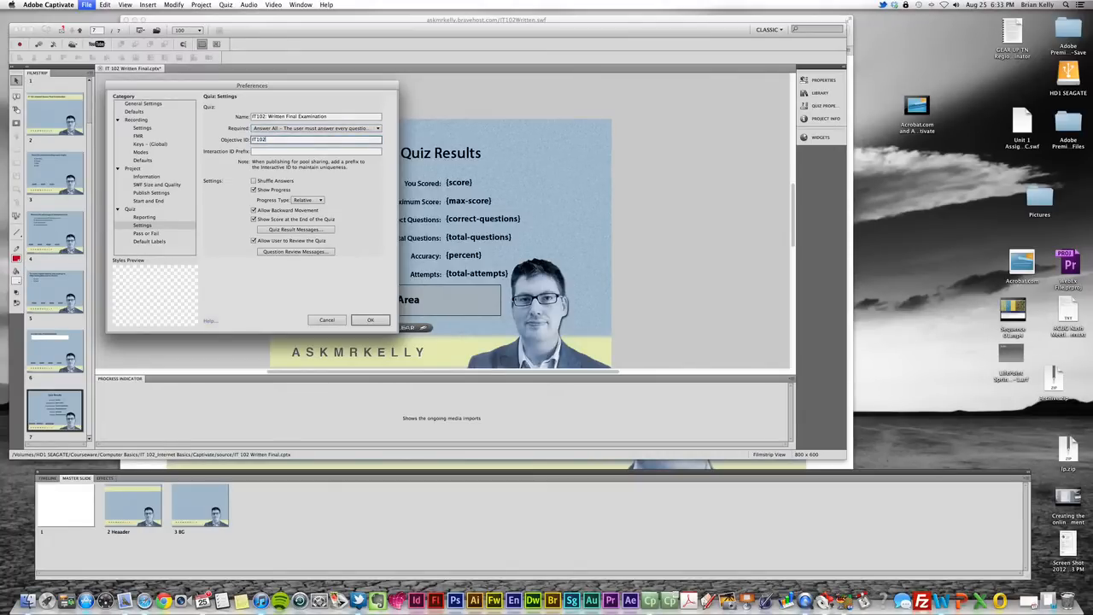
click(290, 151)
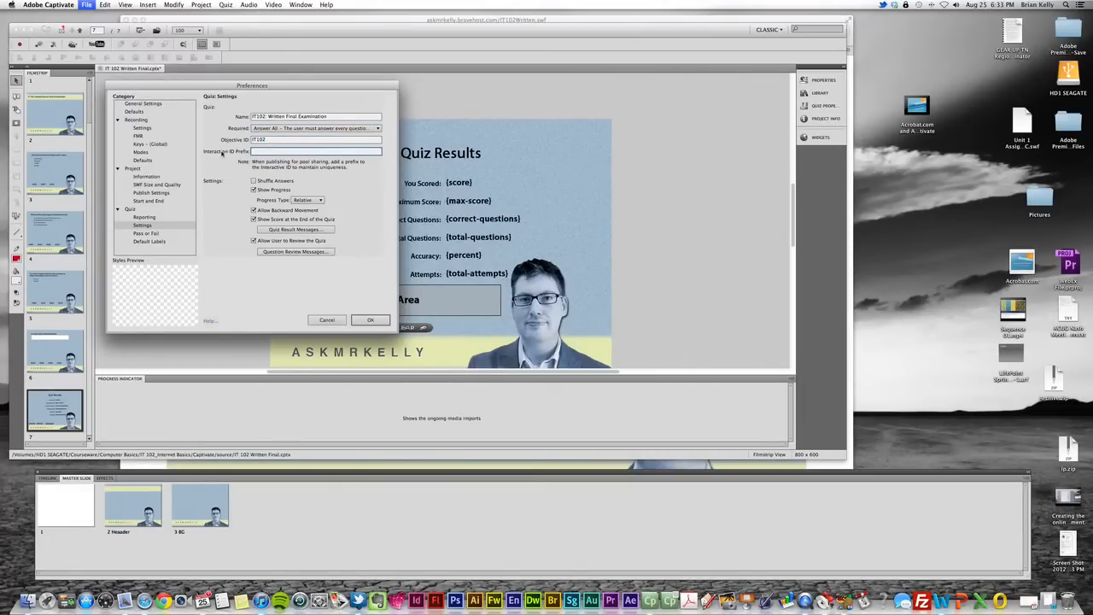
click(283, 140)
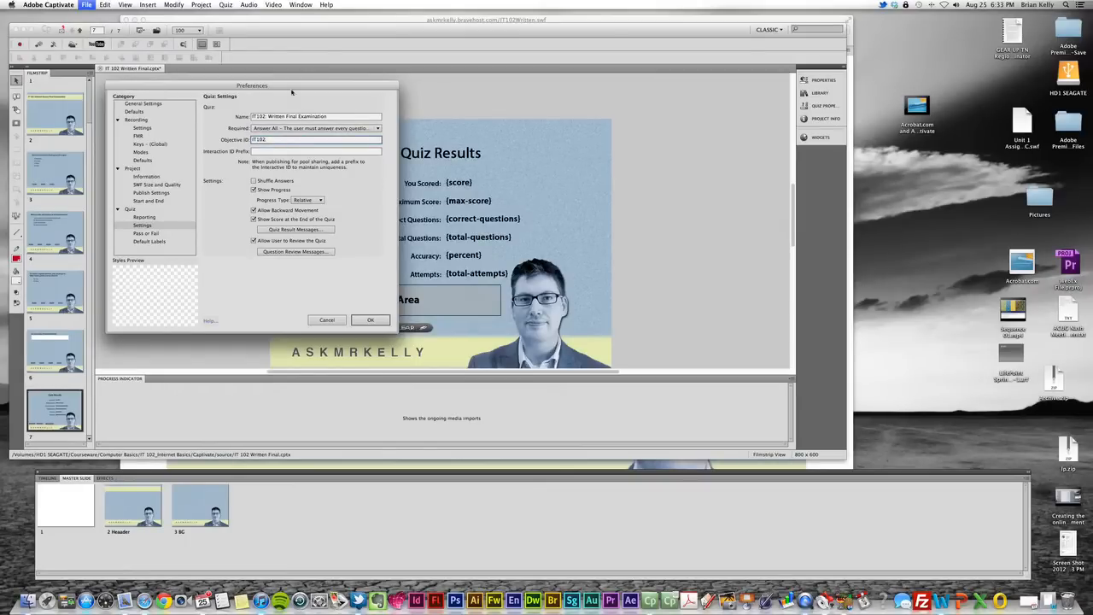
drag(291, 91, 294, 97)
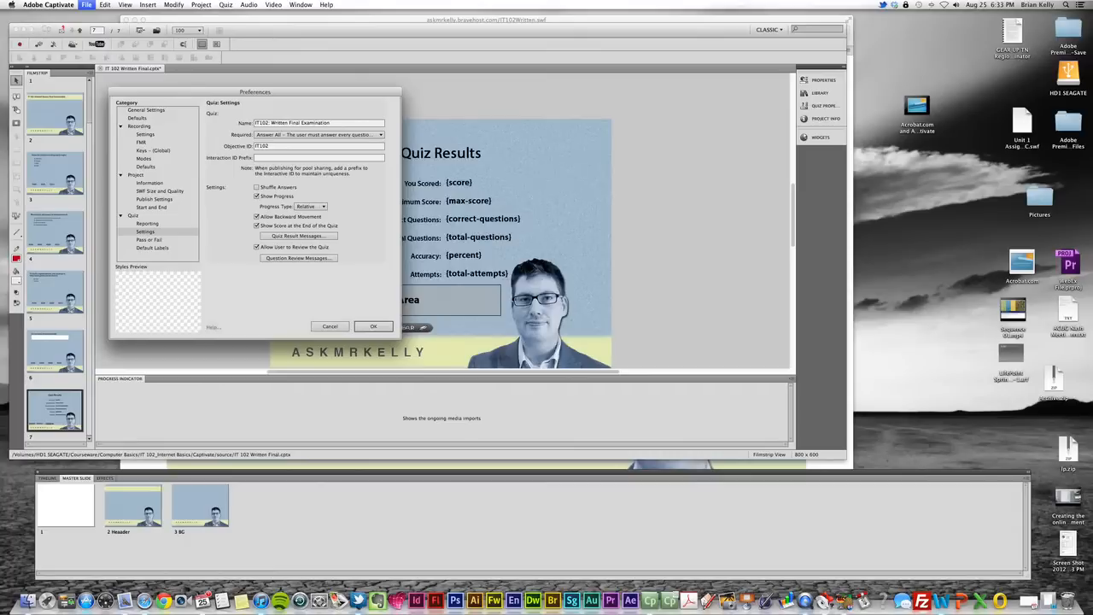
click(286, 146)
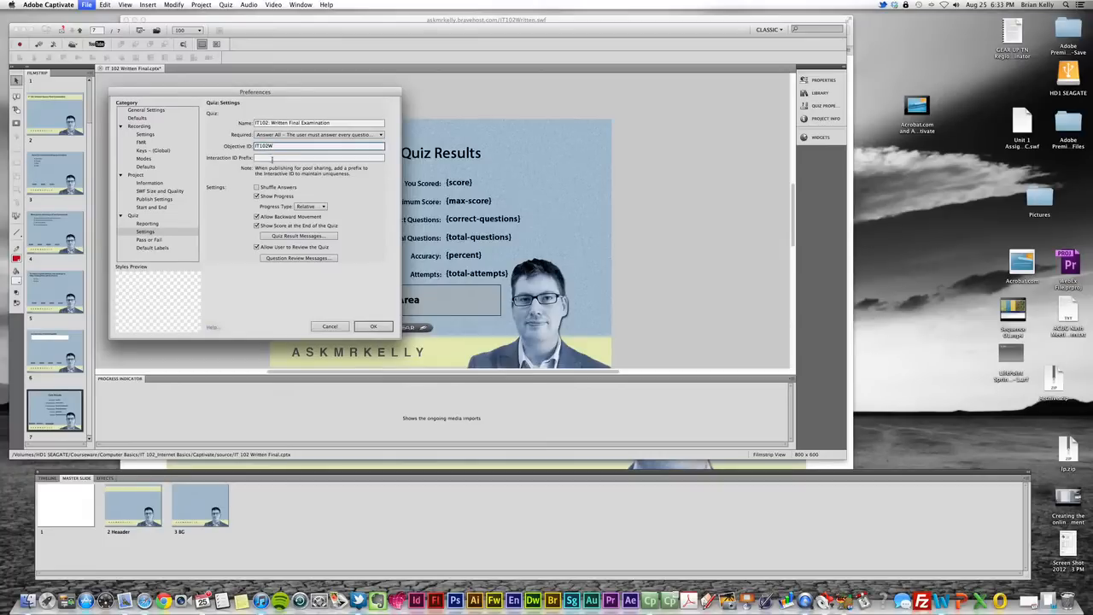
Check the Objective ID and the blank Interaction ID Prefix, and accept the quiz settings
key(Tab)
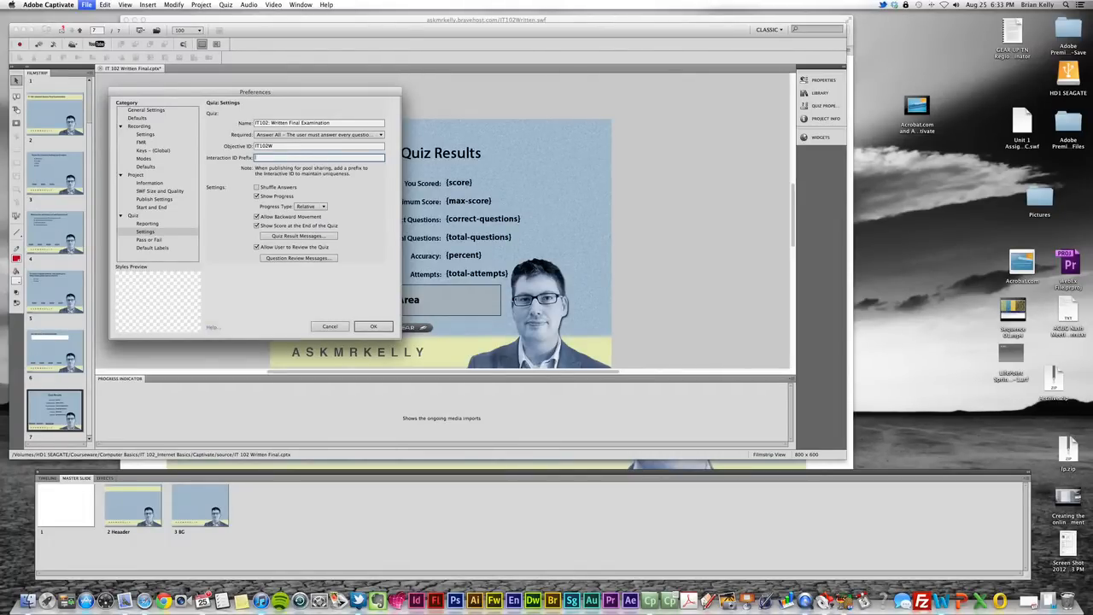
drag(244, 91, 235, 83)
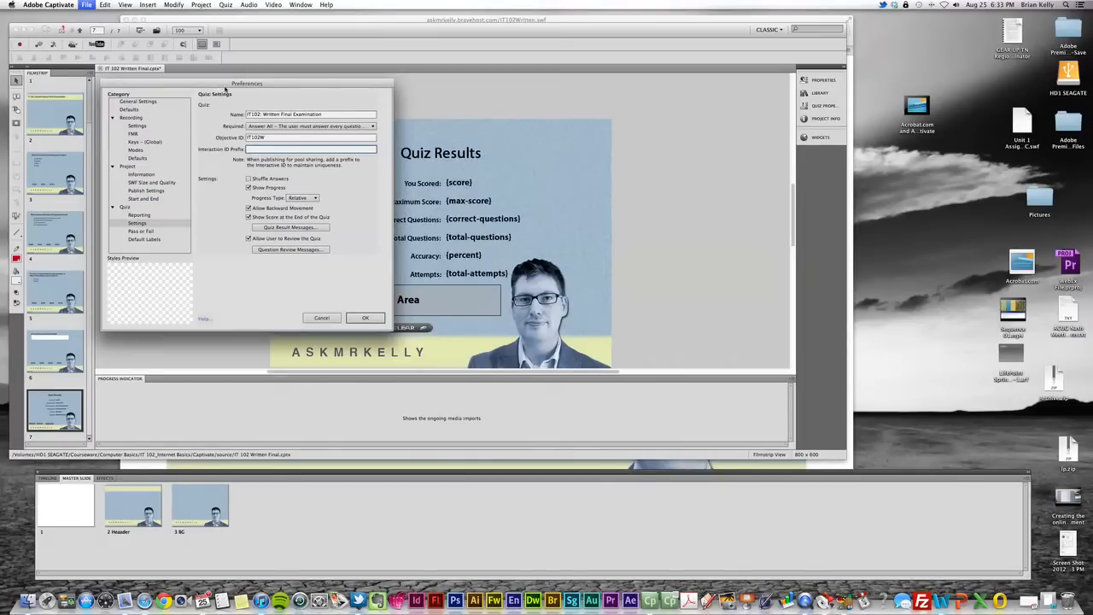
drag(226, 86, 225, 95)
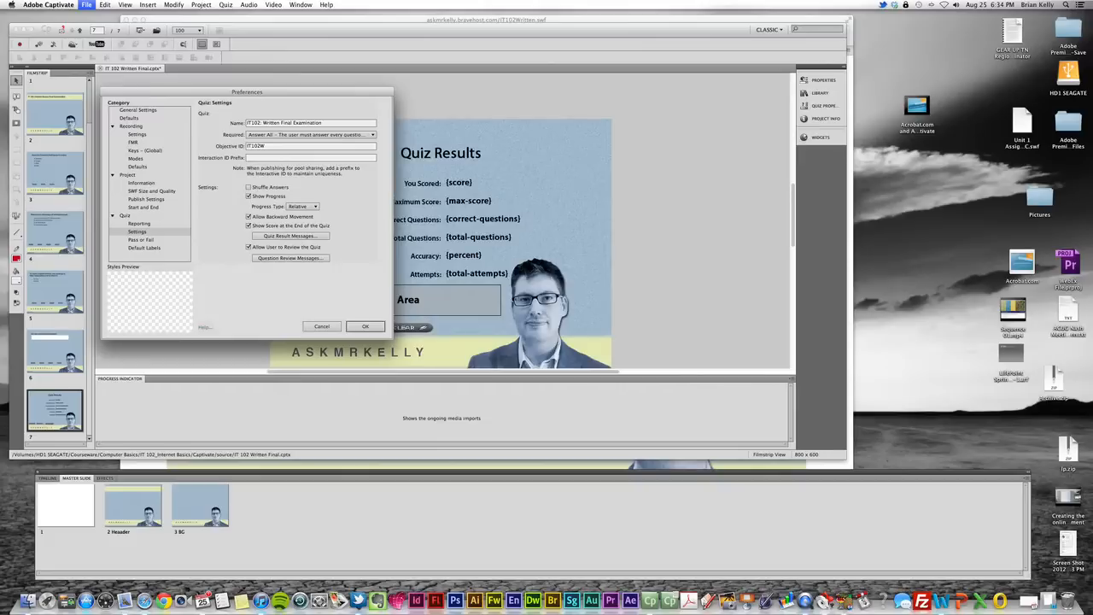
double_click(301, 146)
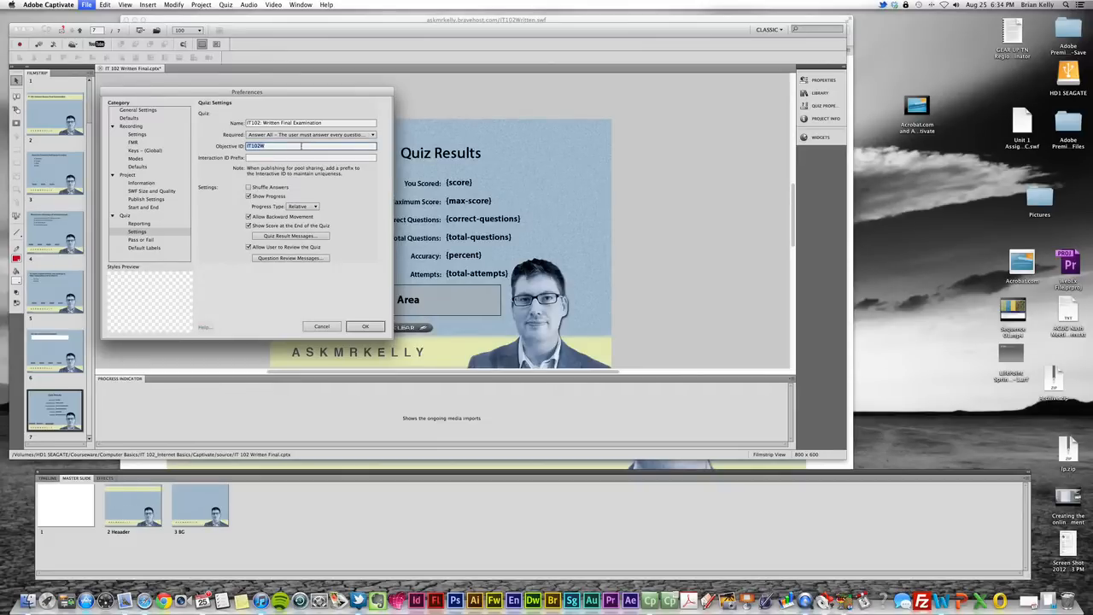
click(266, 146)
key(Return)
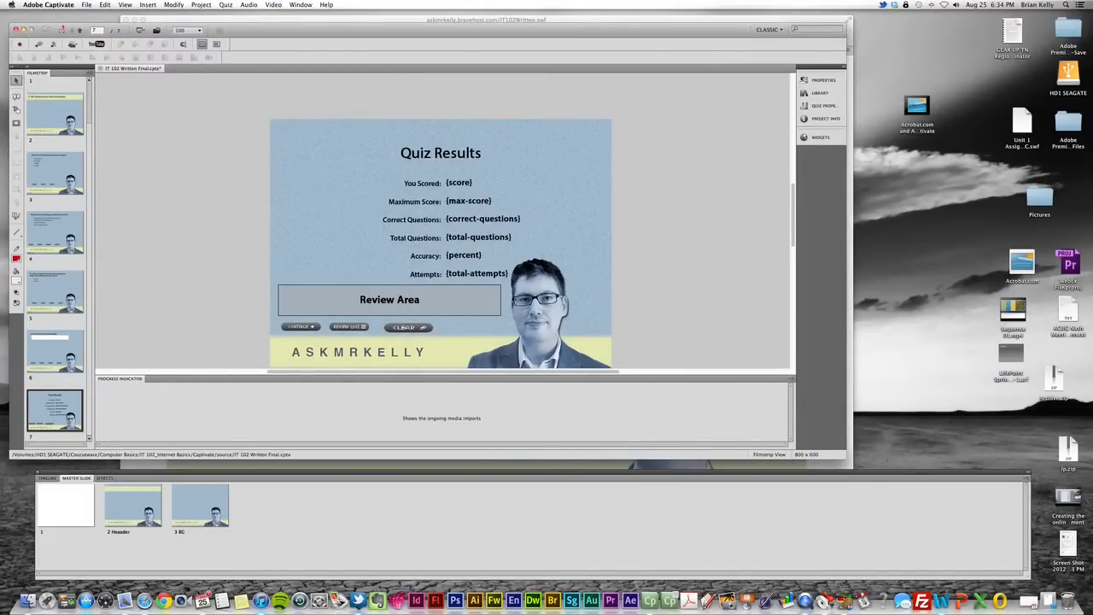
Open the project's Publish options and review the output types available for Media publishing
click(86, 4)
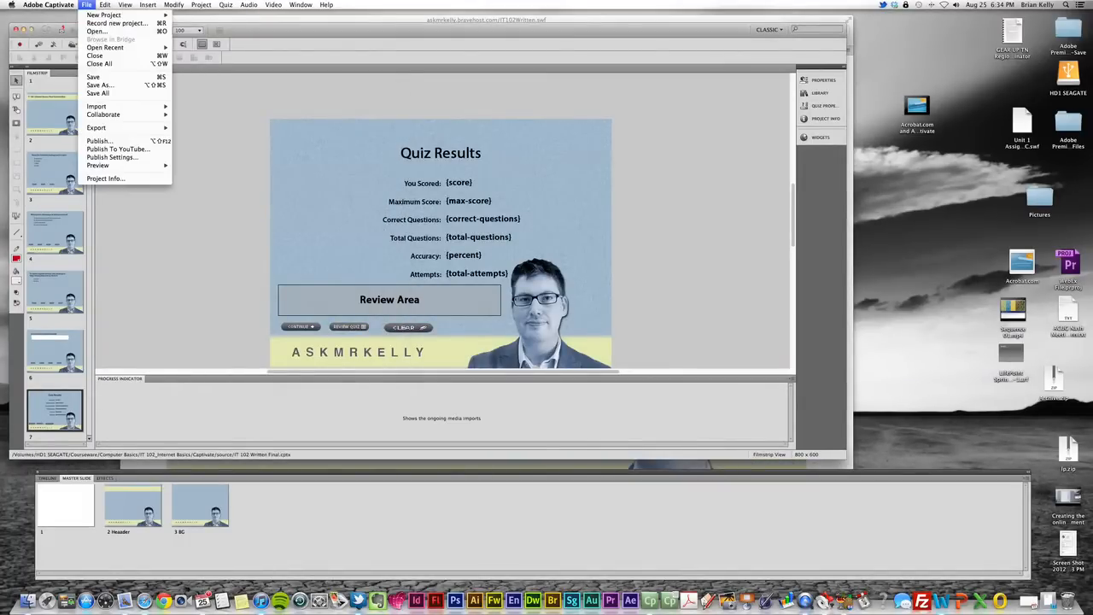
click(111, 141)
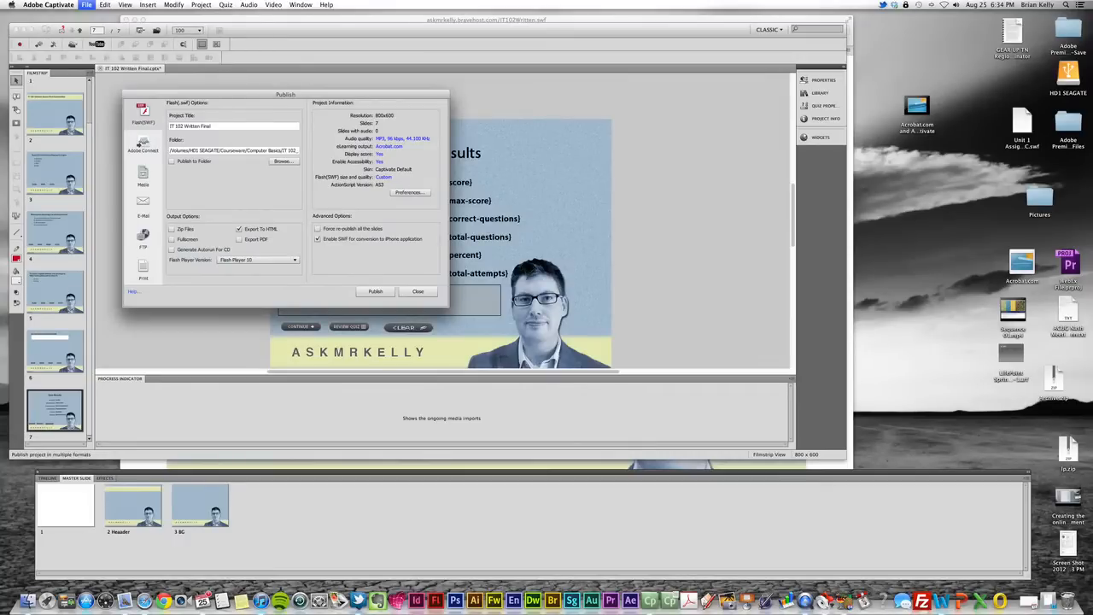
drag(254, 97, 243, 90)
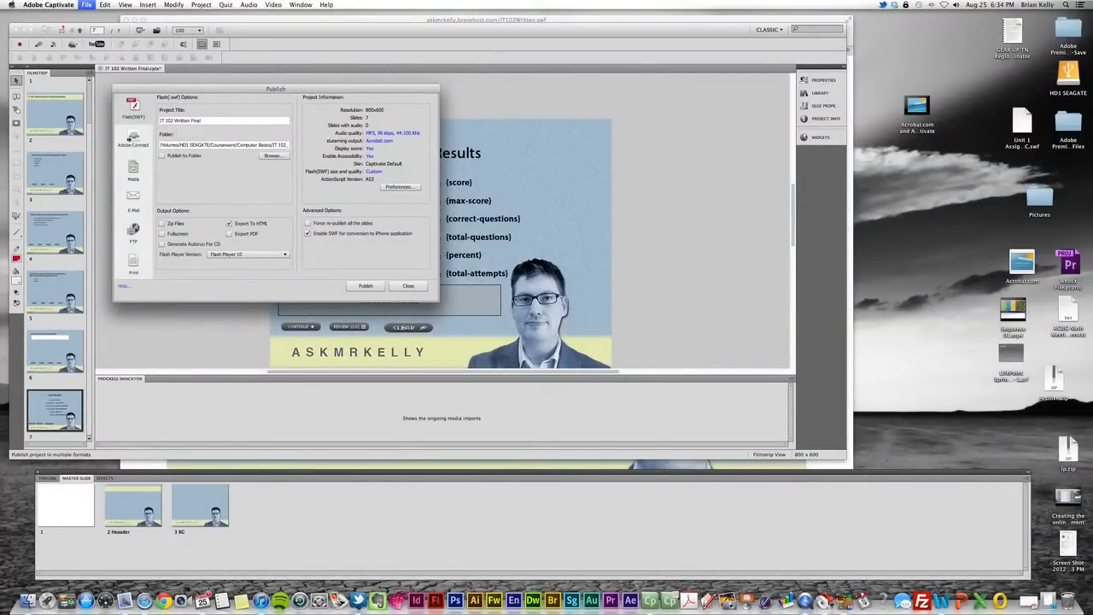
click(130, 137)
click(133, 171)
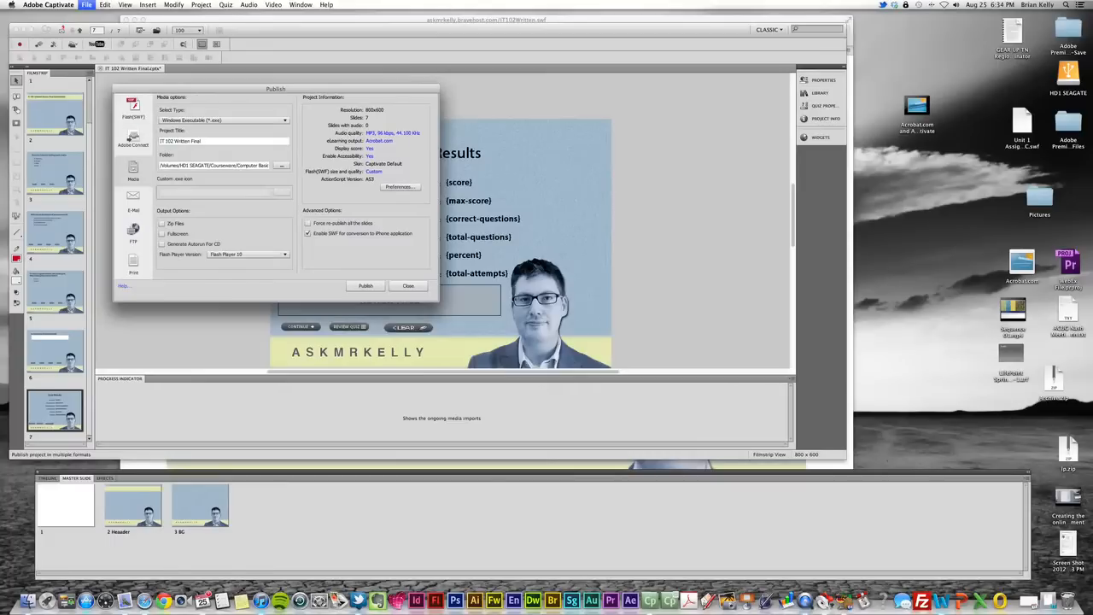
click(255, 120)
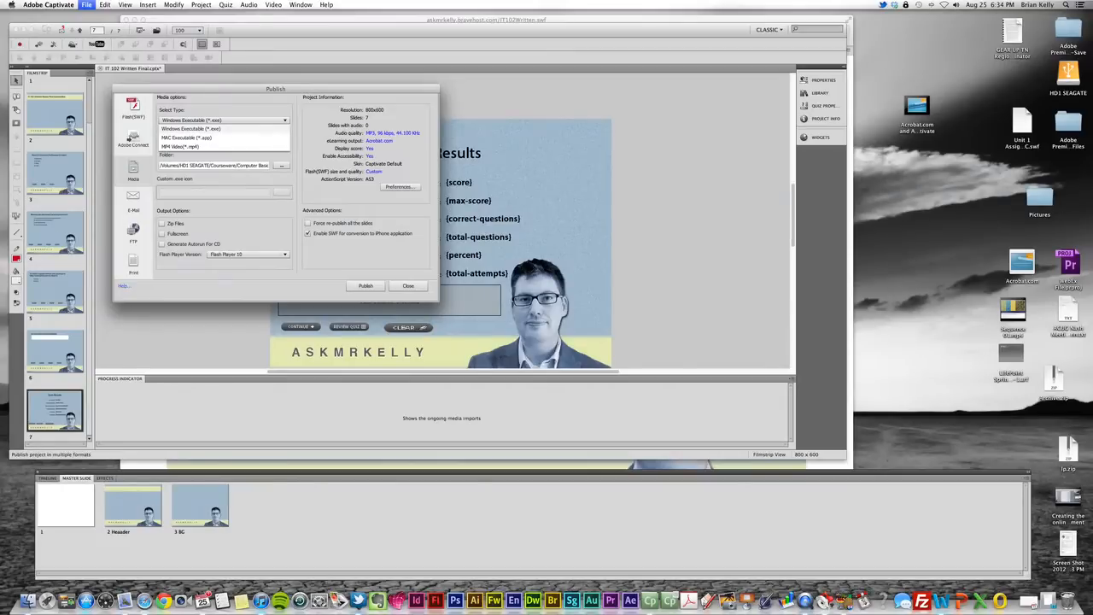
click(238, 88)
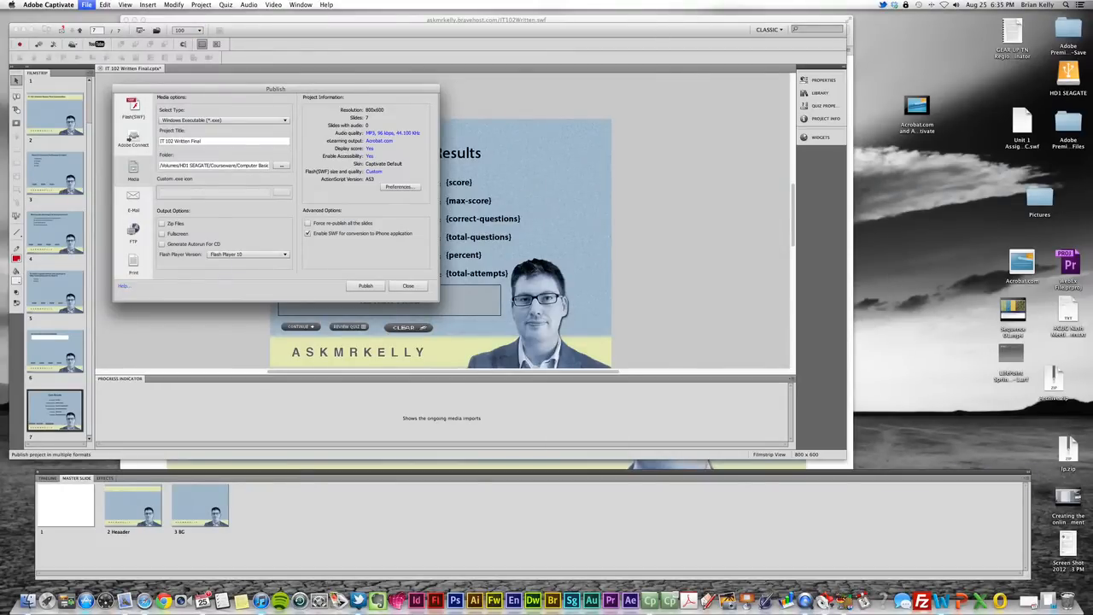
drag(239, 88, 234, 99)
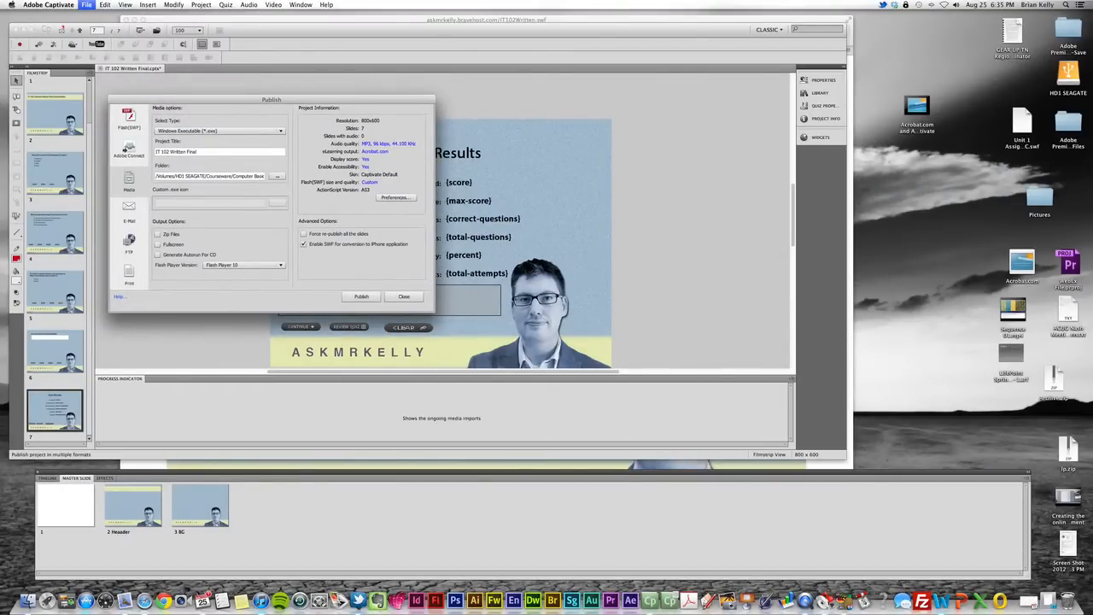
drag(234, 99, 234, 99)
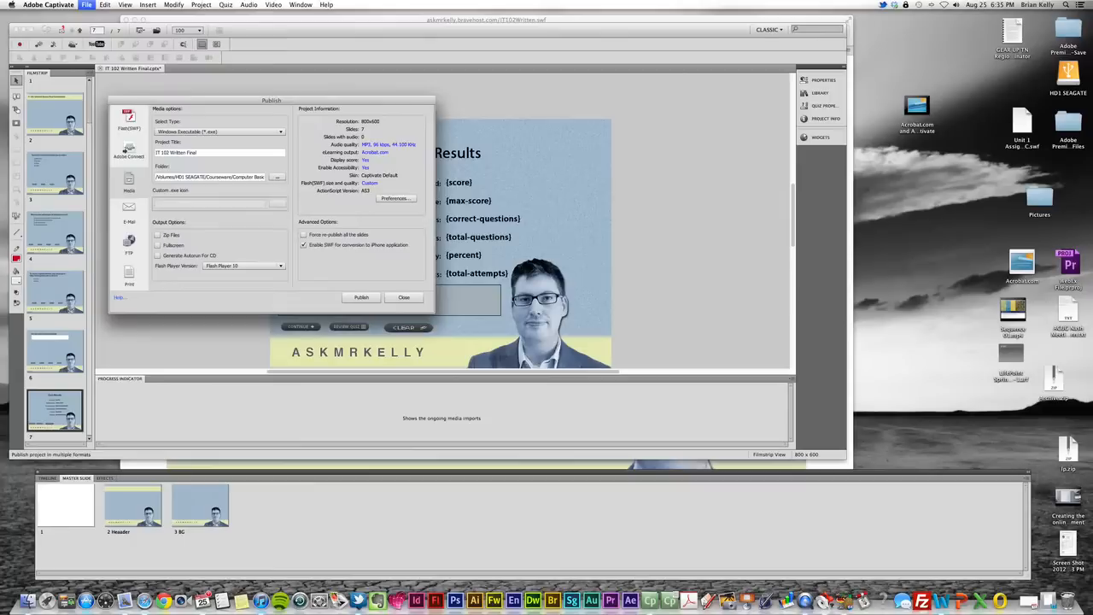
drag(272, 100, 265, 92)
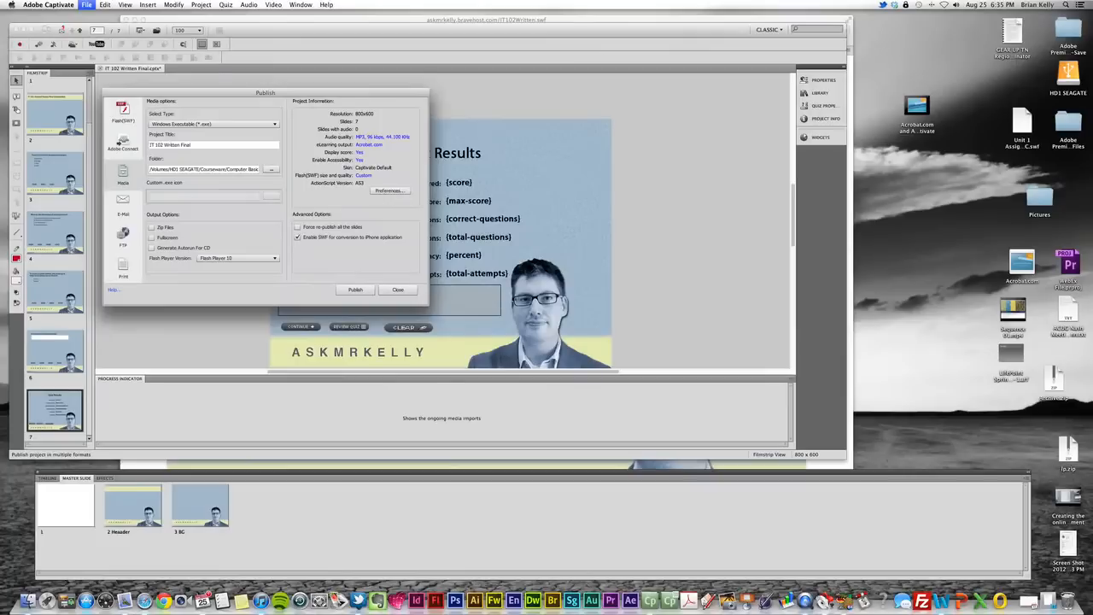
drag(266, 92, 266, 88)
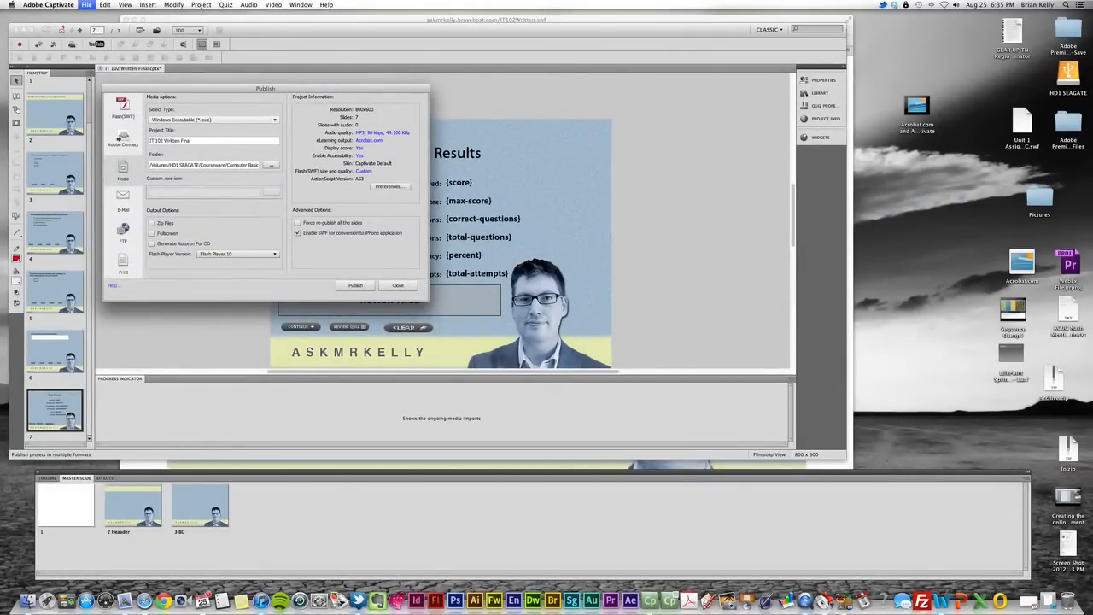
Compare the Adobe Connect publishing options with the Flash (SWF) options, ending on the Flash (SWF) format
click(135, 110)
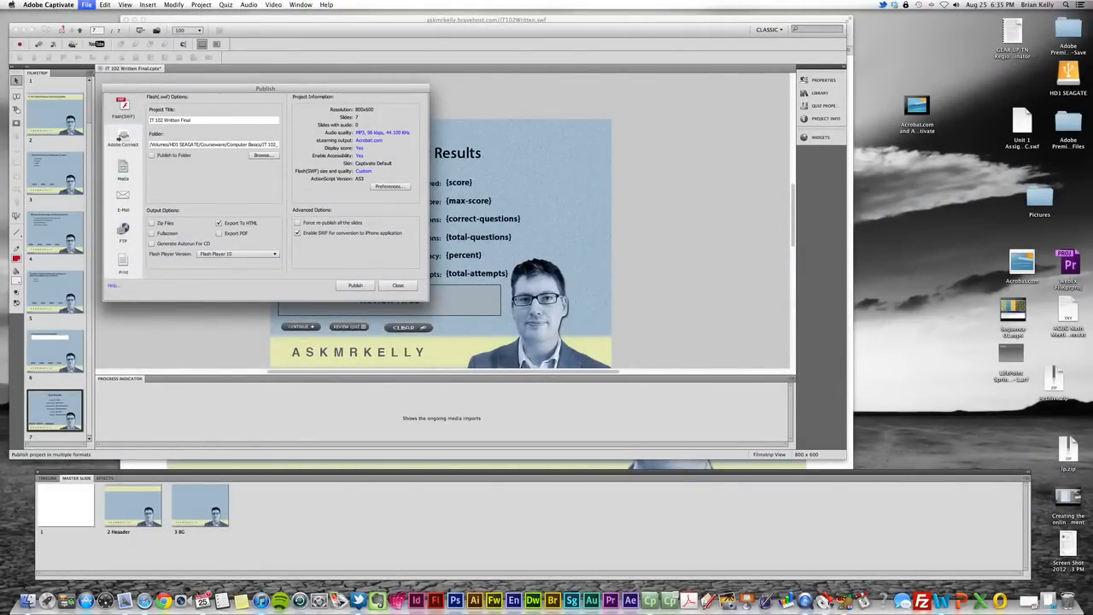
click(121, 137)
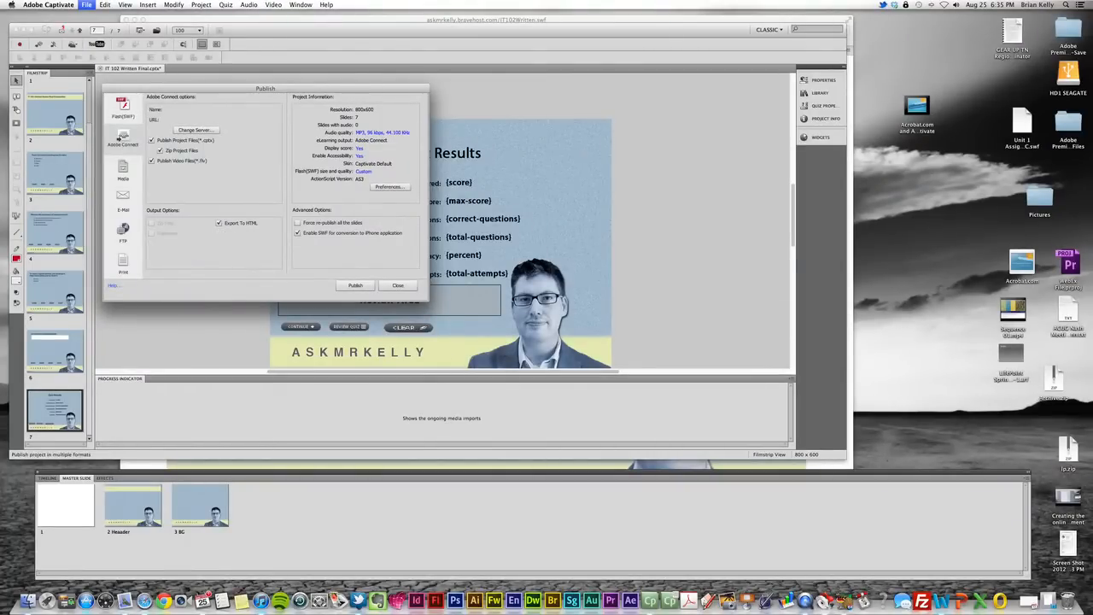
click(124, 109)
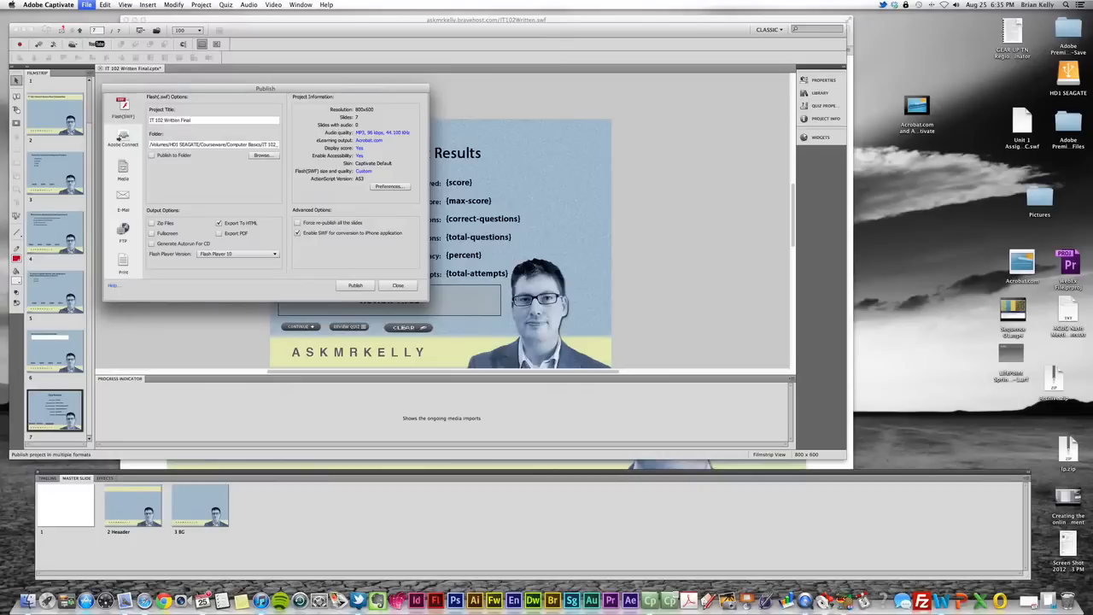
click(122, 138)
click(124, 108)
drag(265, 89, 269, 95)
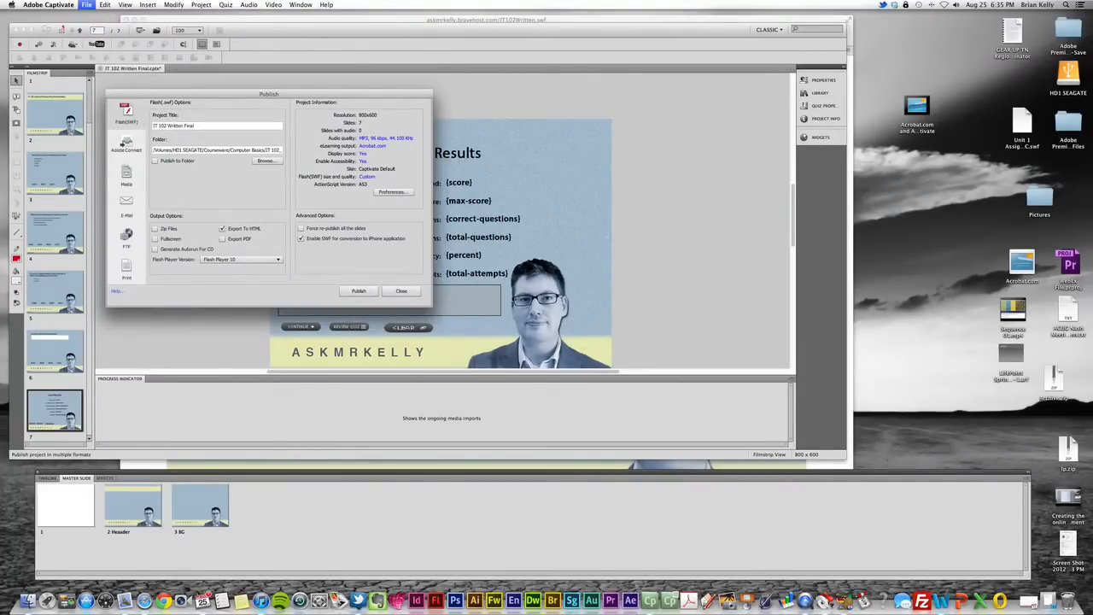
Enter IT012W as the project title for the Flash (SWF) output, and close the Publish dialog without publishing
key(Tab)
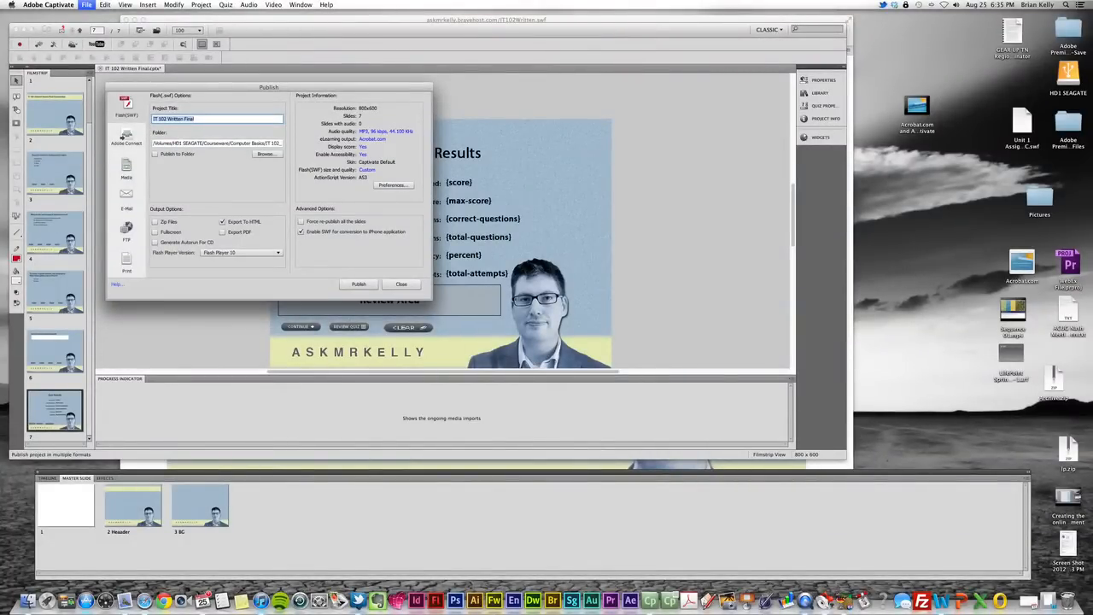
key(Right)
key(shift+alt+Left)
key(super+a)
text(IT012Q)
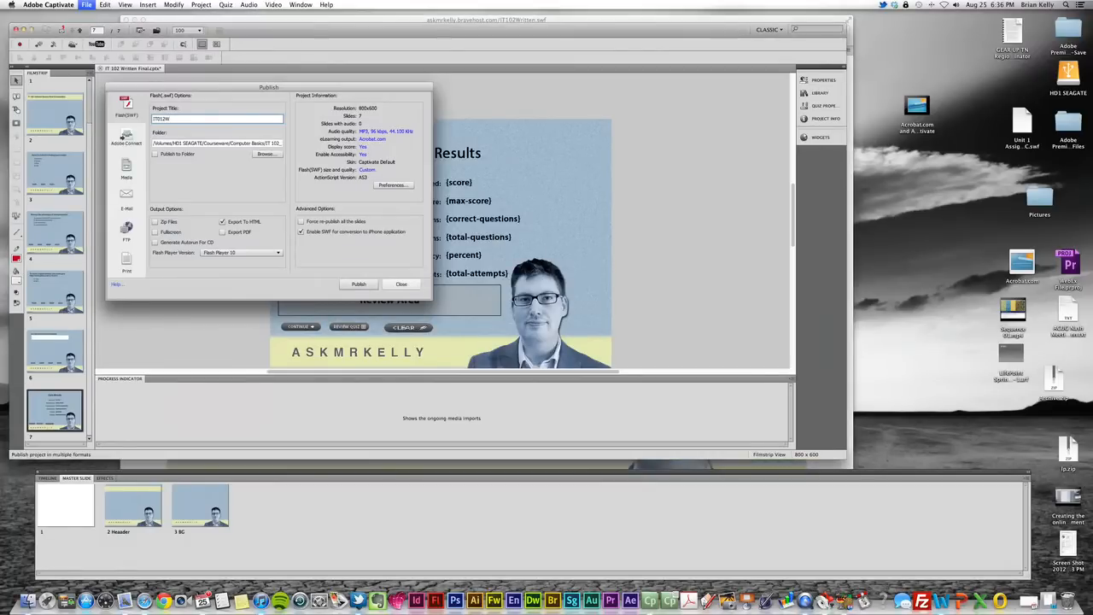
click(401, 284)
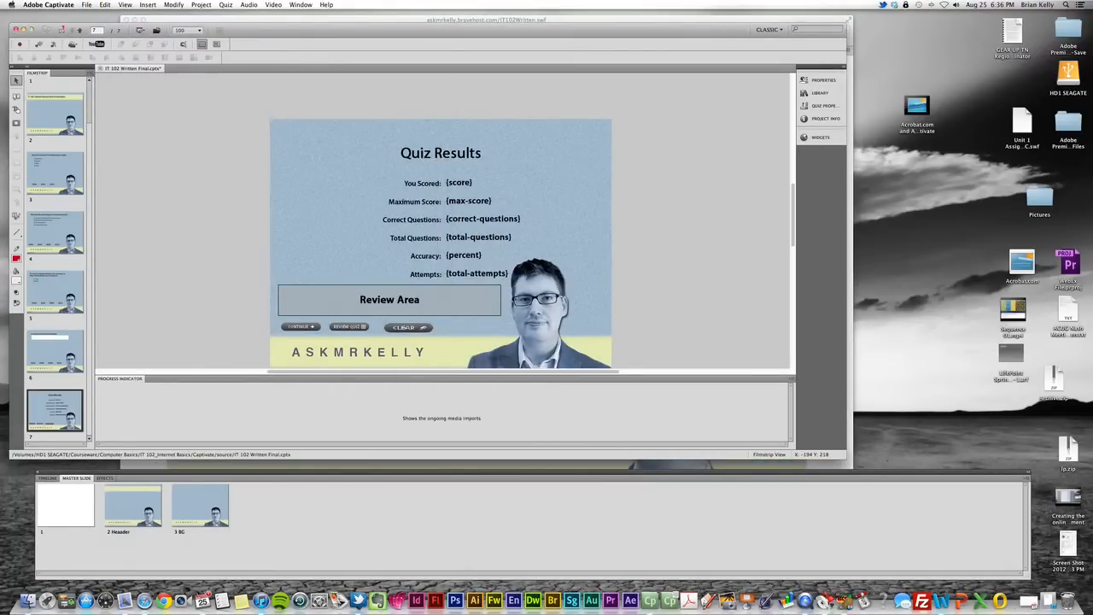